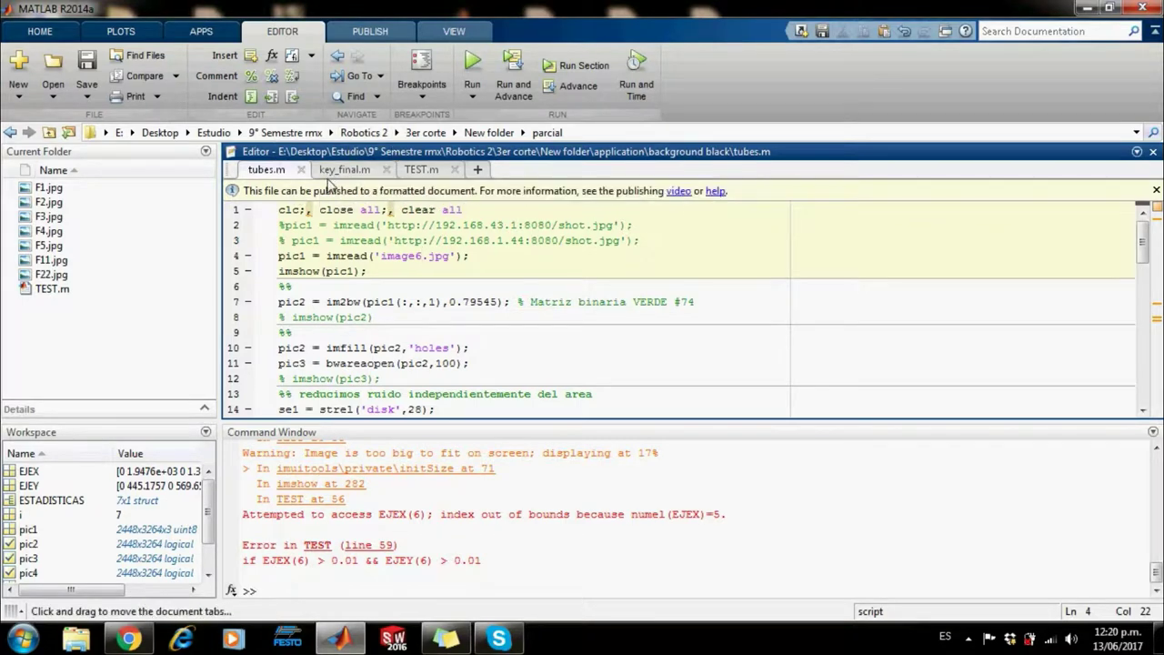
- Run tubes.m from its own folder, review tubes 1–5, close the figures, then go to key_final.m
click(469, 69)
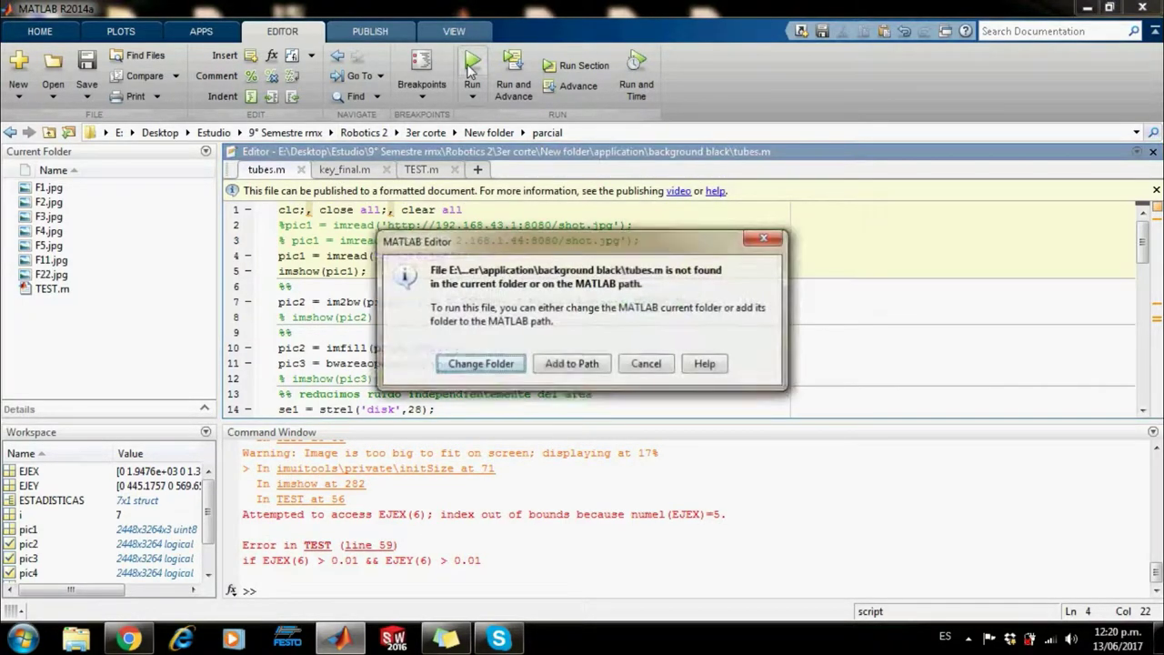
click(502, 367)
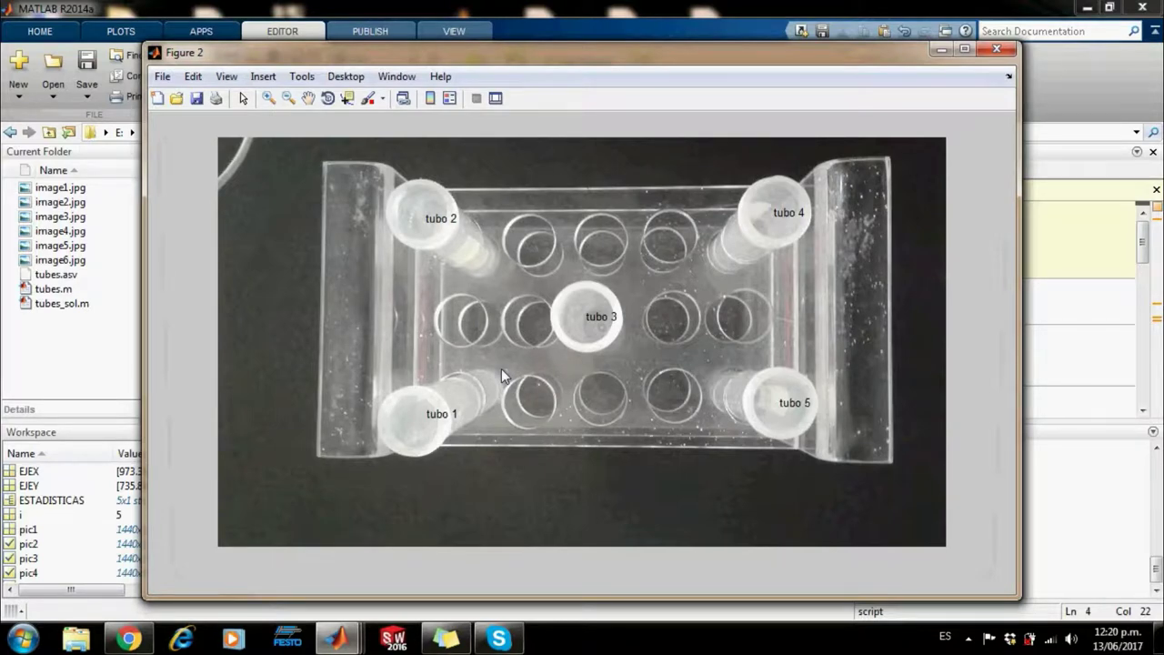
click(994, 52)
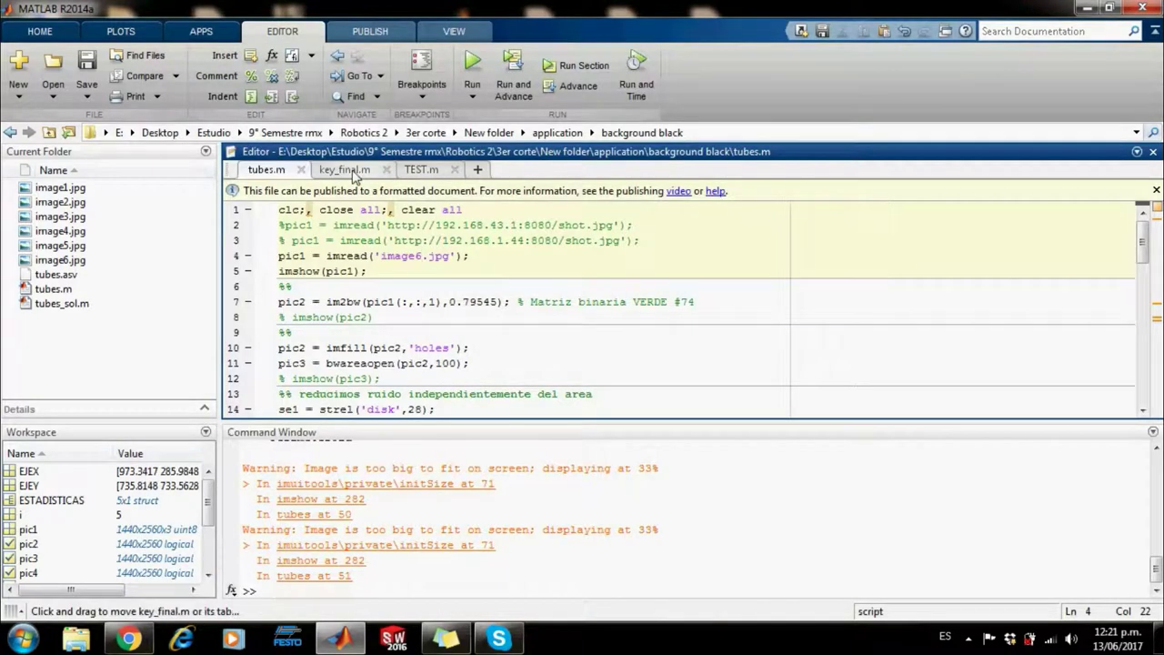
click(352, 173)
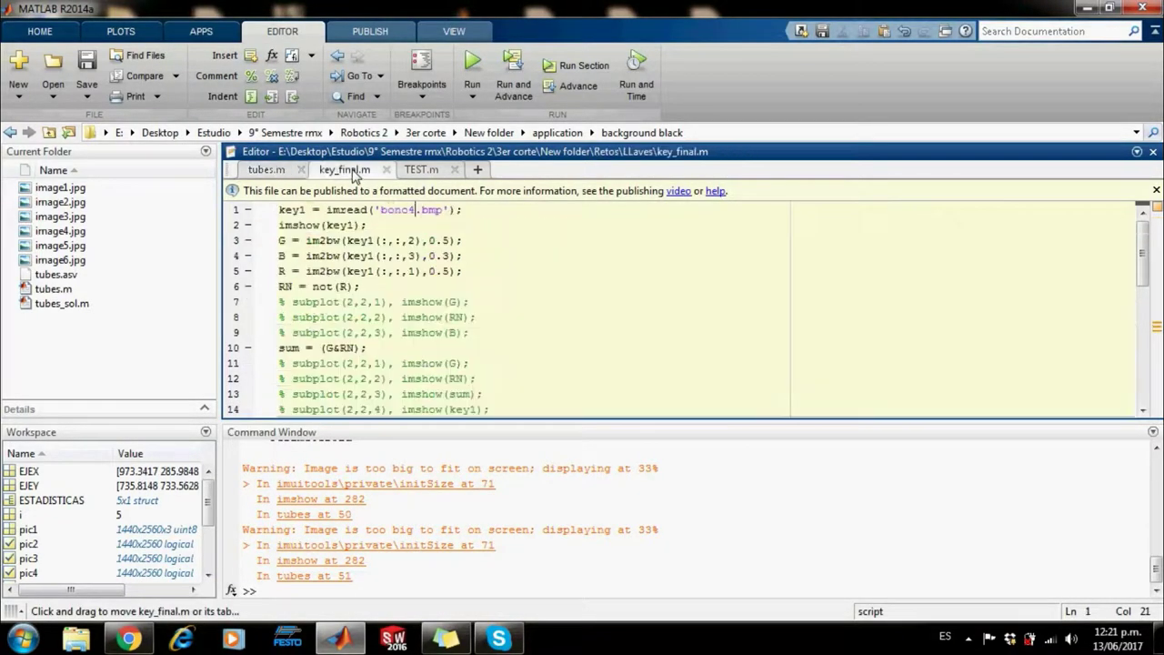
- Run key_final.m from its folder to mark three keys in bono4.bmp, then close the figure
click(472, 73)
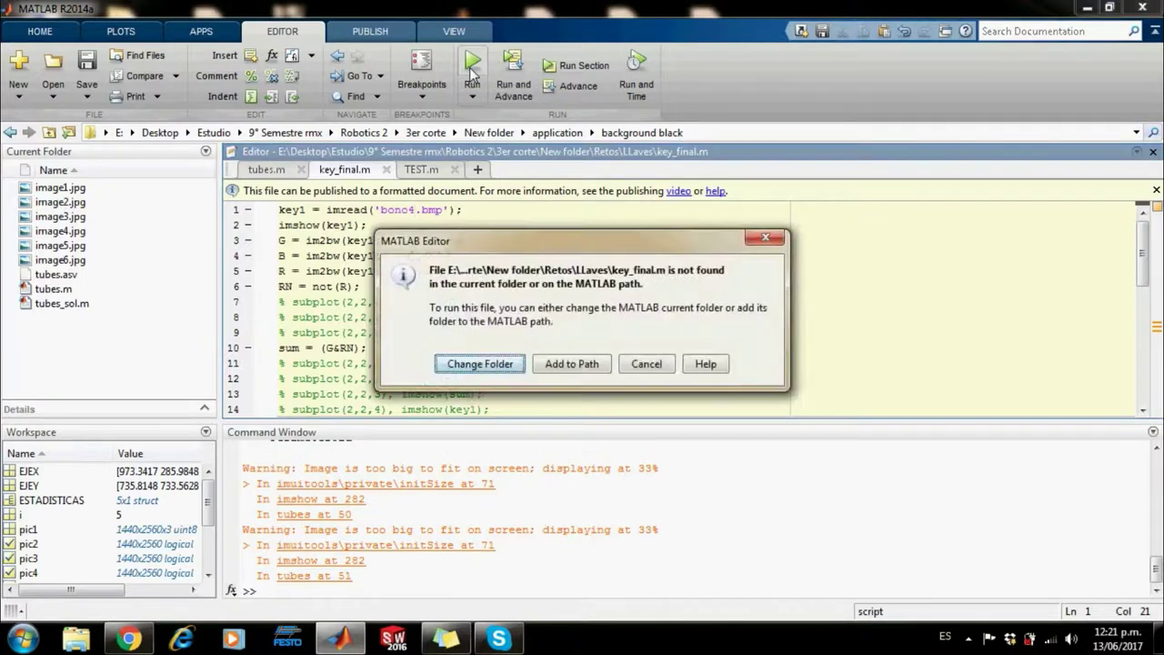
click(470, 364)
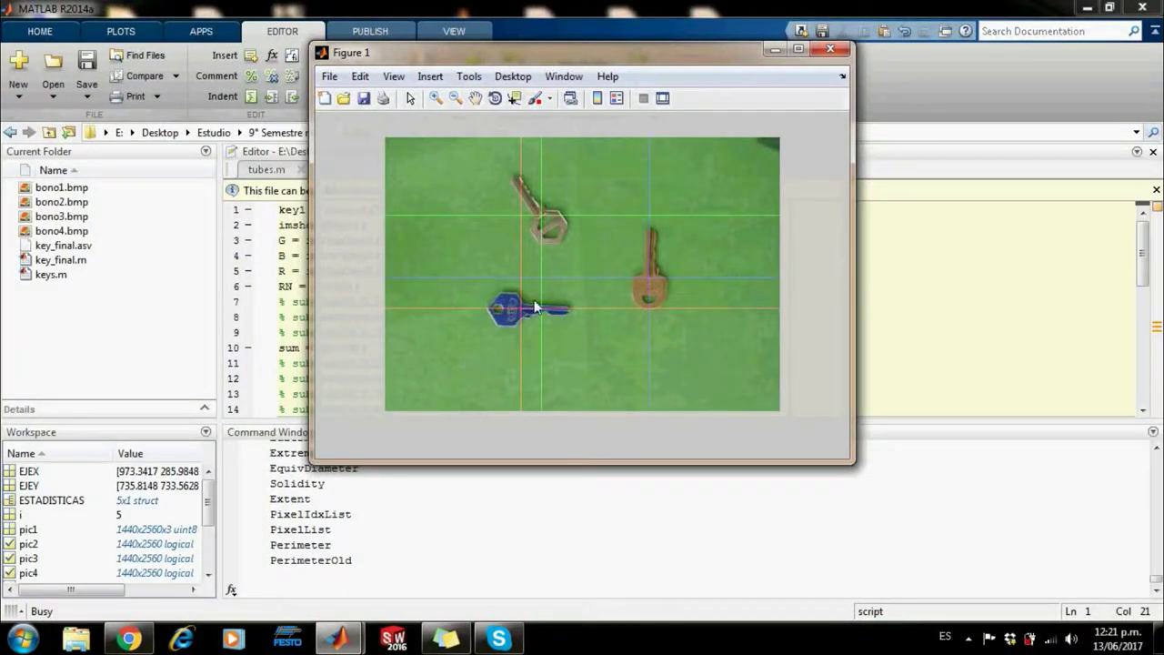
click(832, 49)
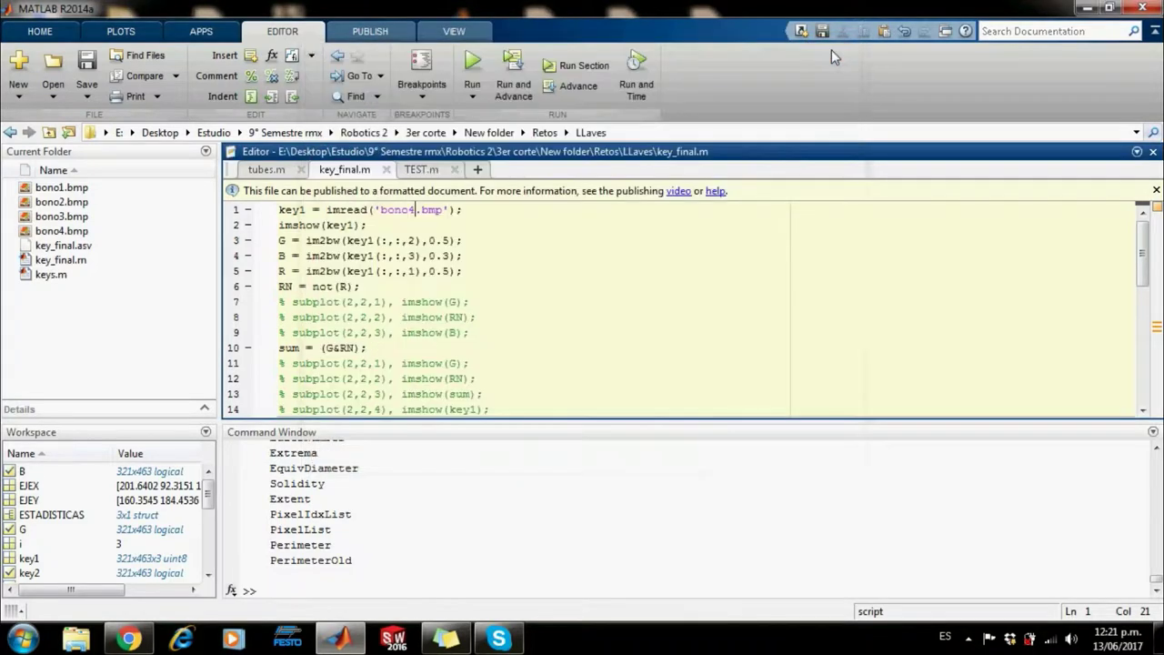
- Bring up TEST.m and run it from its own folder
click(424, 172)
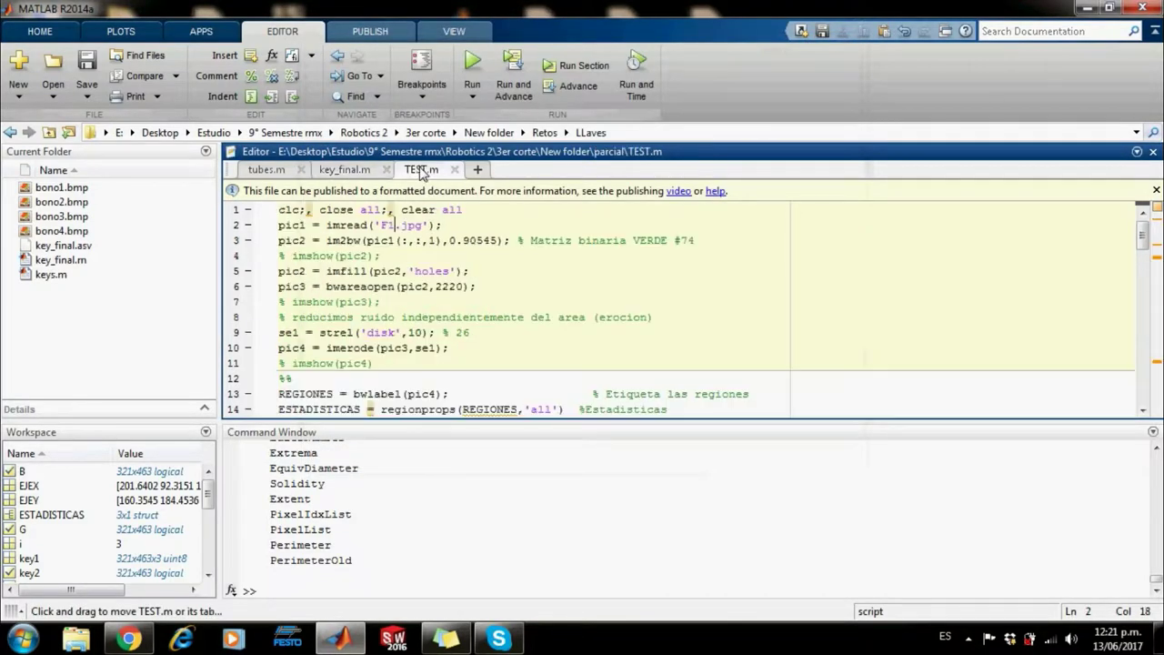
click(472, 65)
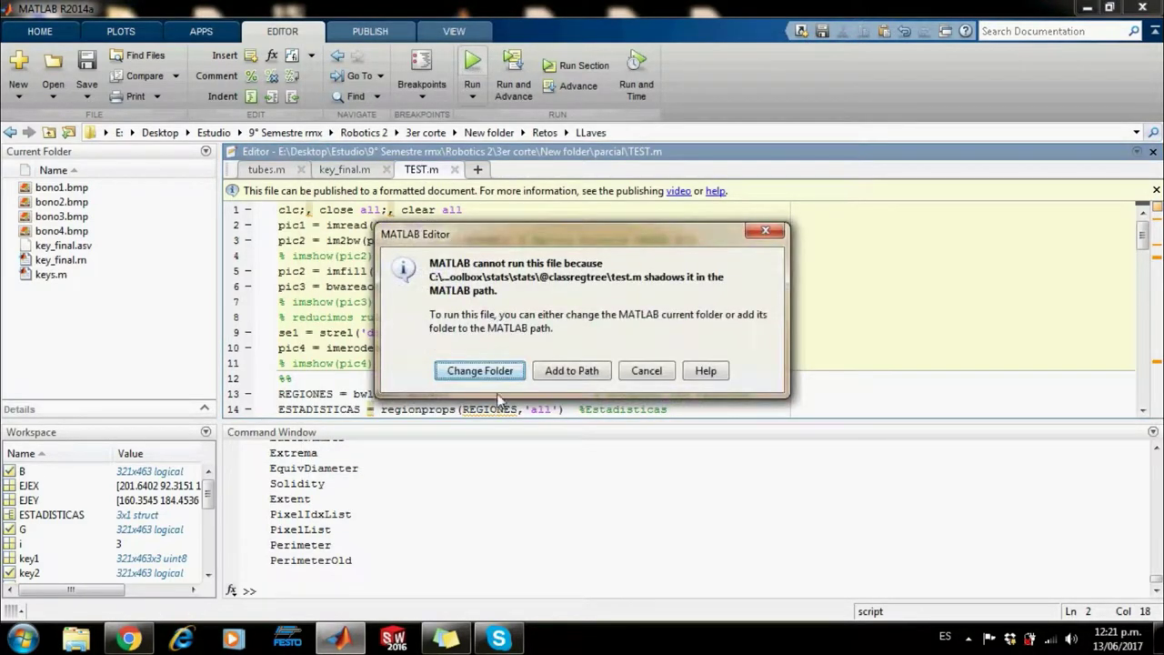
click(484, 369)
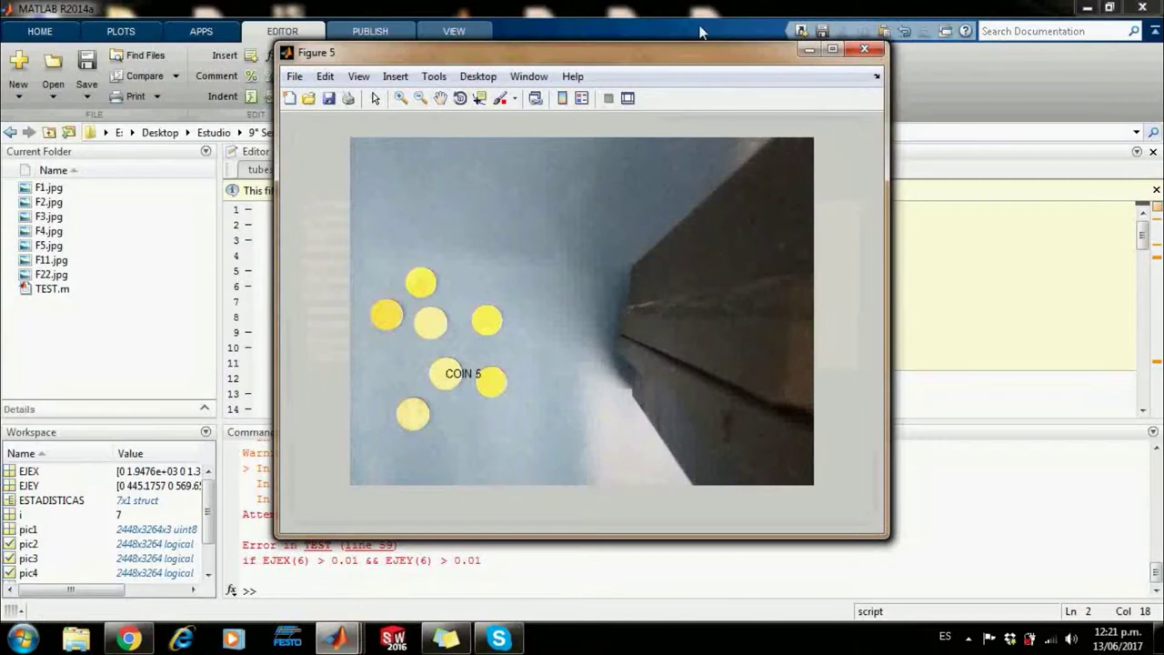
- Rearrange the coin figures to review them, closing the binary mask, COIN 2 and COIN 4 figures
drag(683, 56, 914, 52)
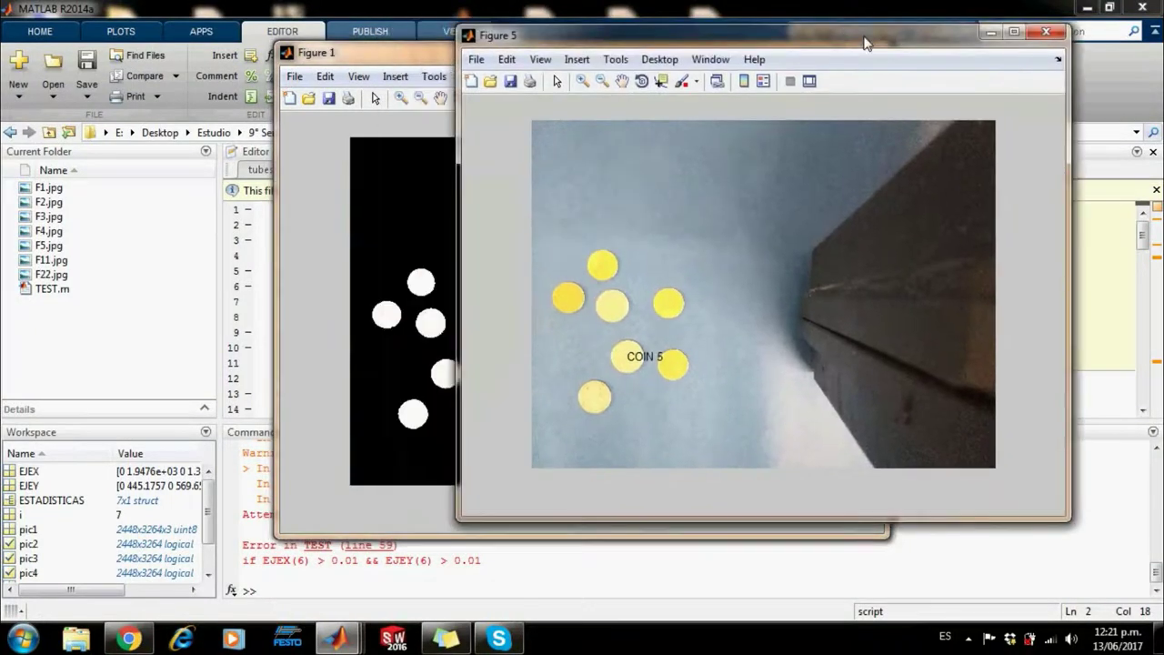
click(477, 62)
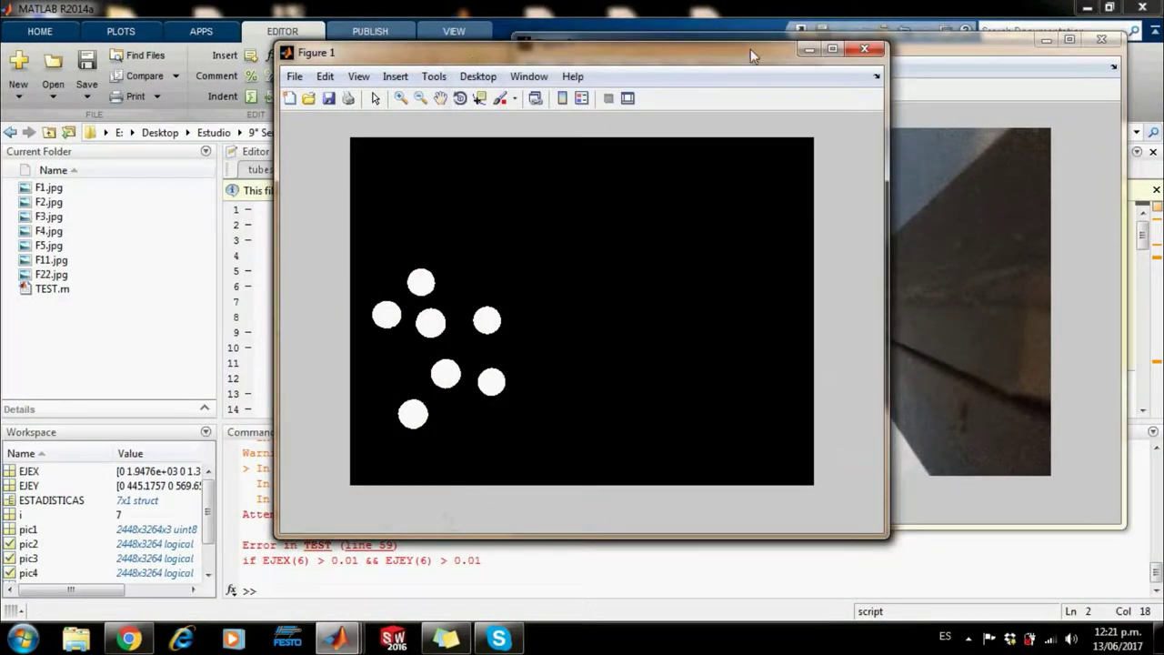
click(860, 52)
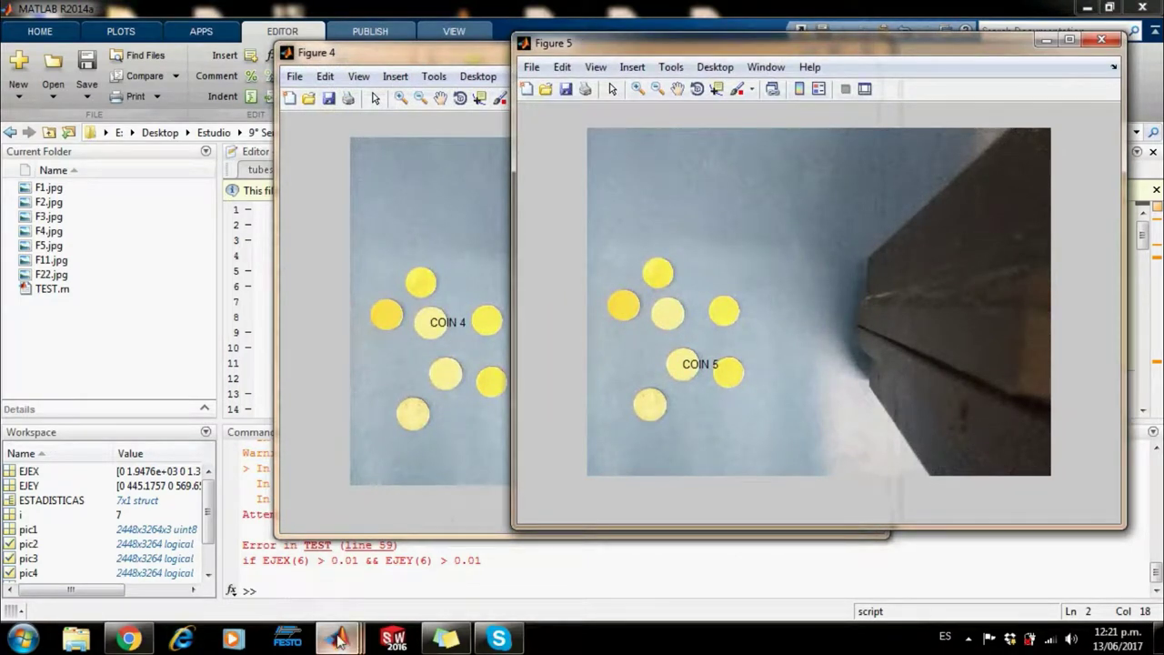
drag(444, 52, 214, 74)
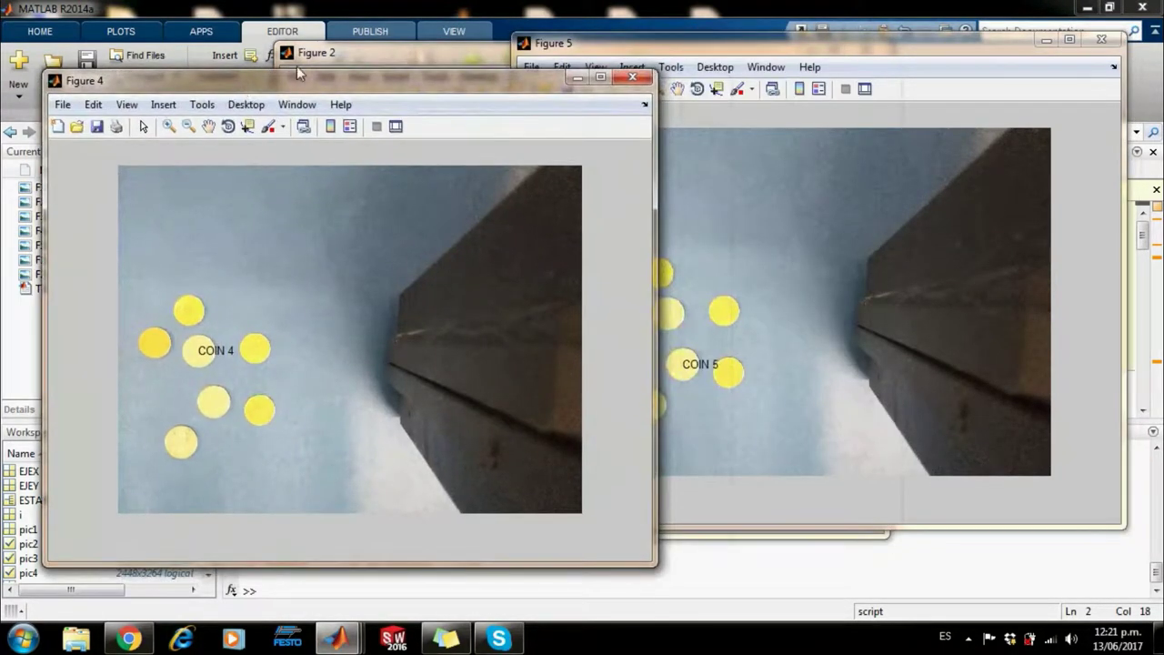
click(380, 65)
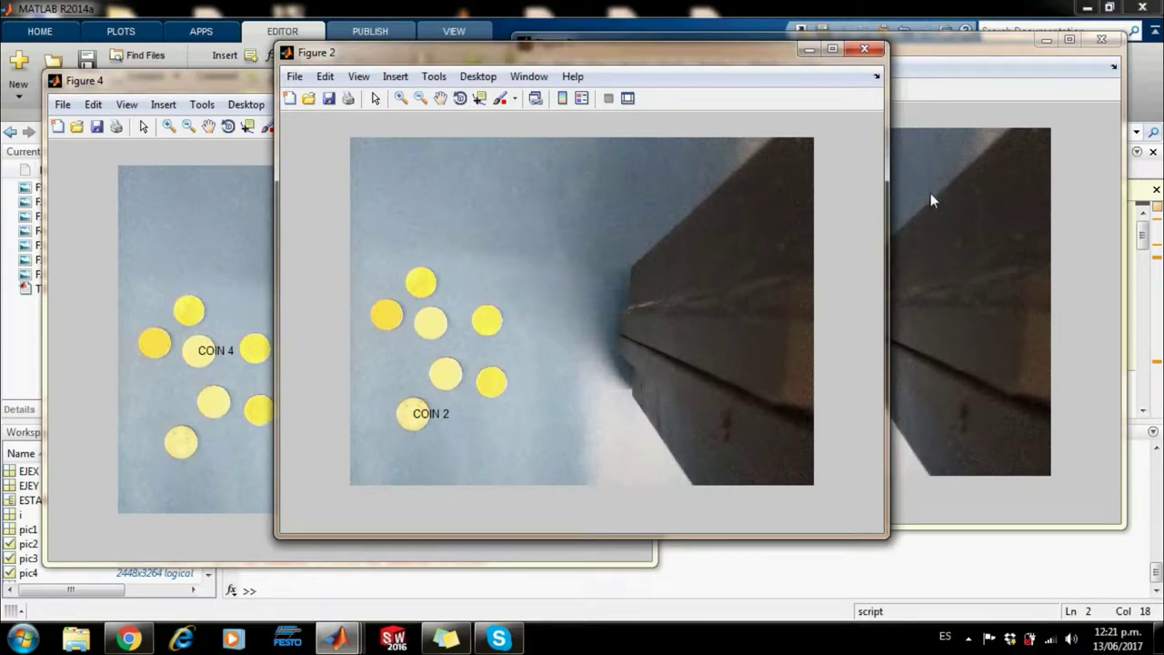
click(859, 49)
click(637, 80)
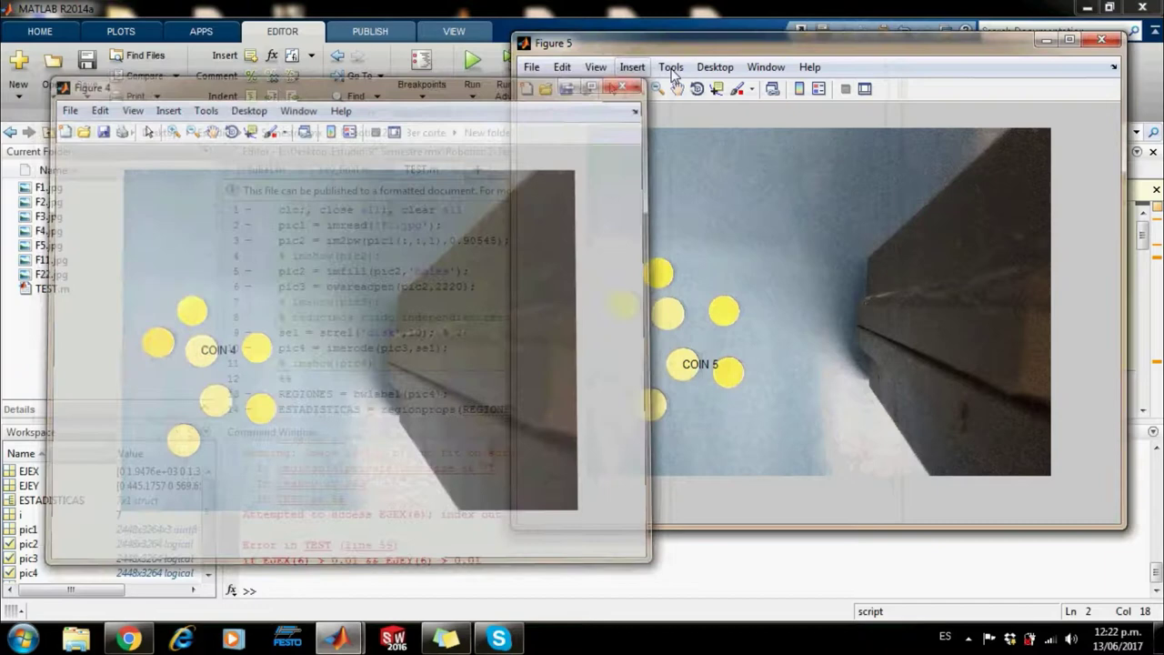
- Close the COIN 5 figure and return to the tubes.m script
click(1101, 40)
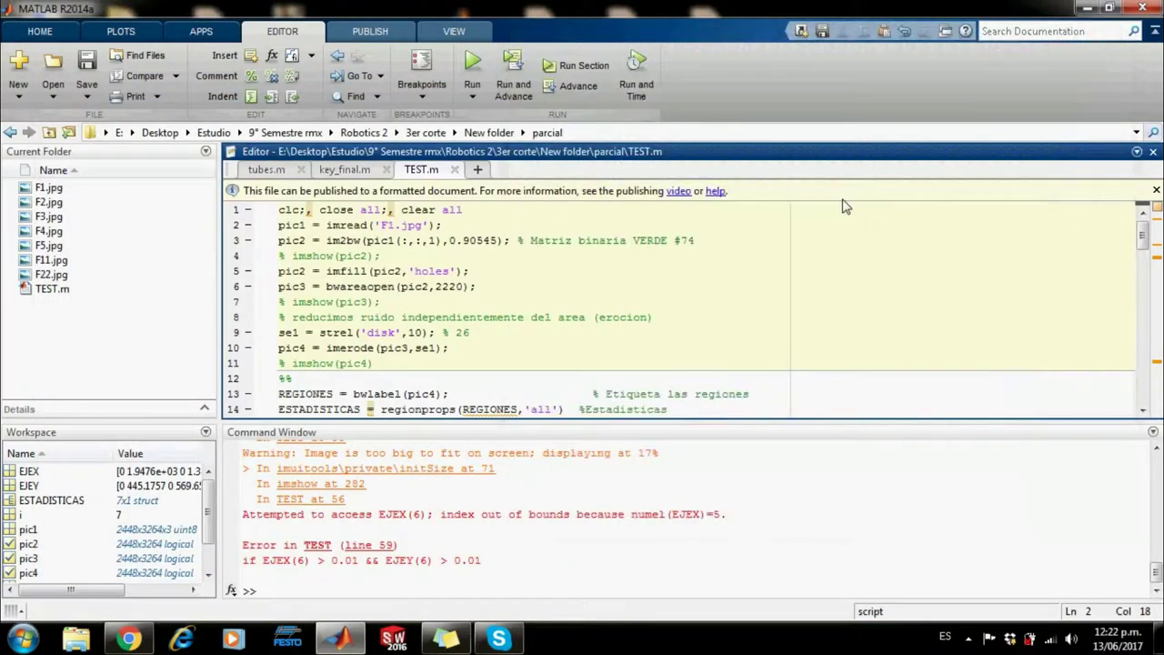
click(267, 169)
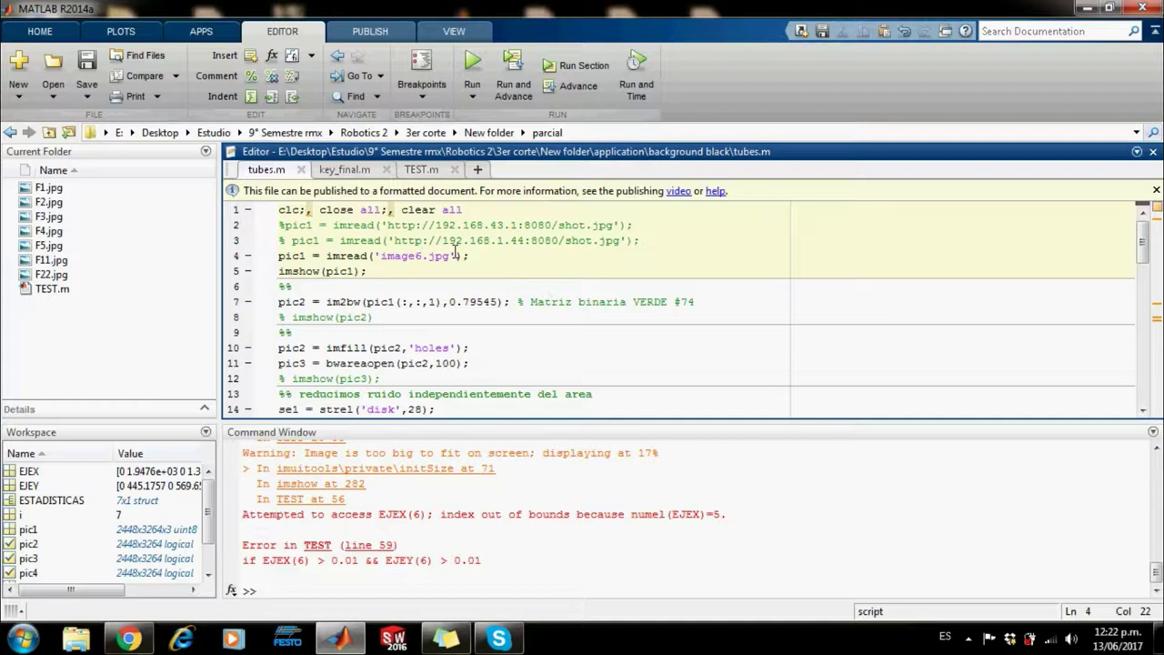
- Comment out lines 9 through 57 of tubes.m with Ctrl+R
click(382, 278)
click(391, 324)
drag(283, 335, 361, 515)
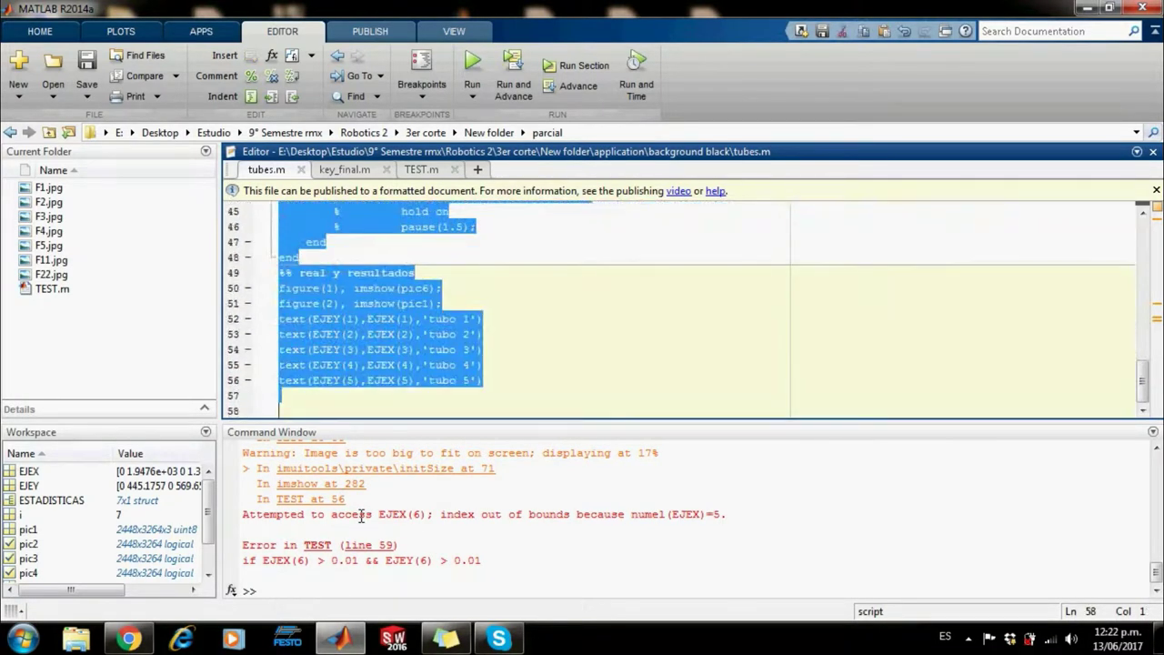
key(ctrl+r)
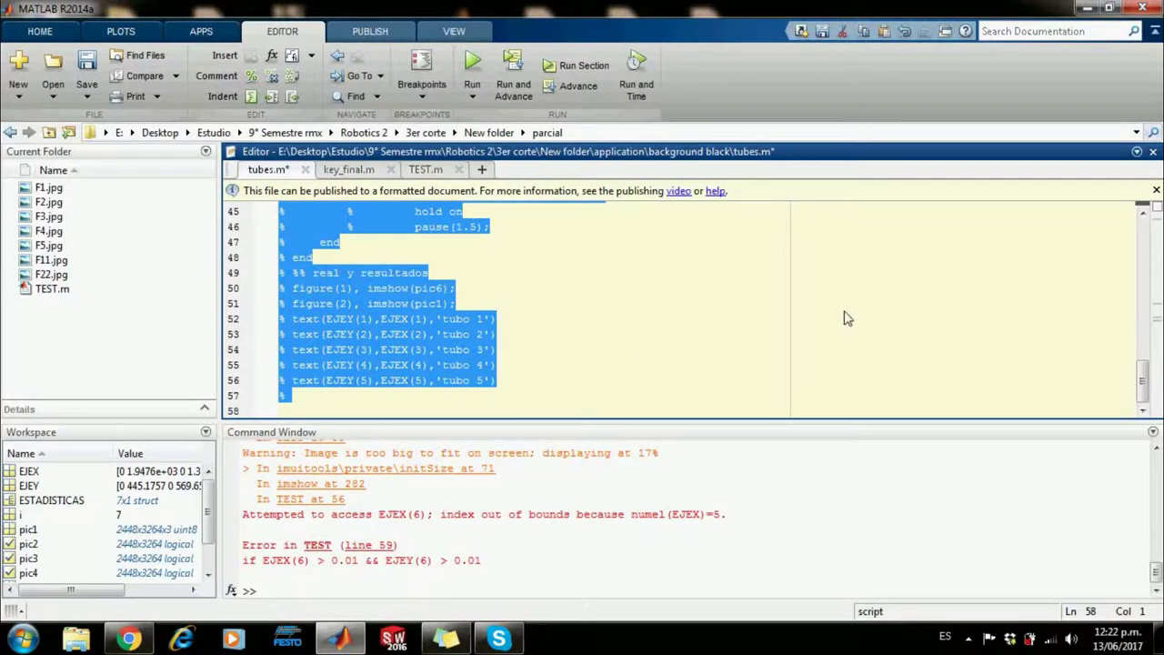
- Run tubes.m from its folder to display only image6.jpg, then close the figure
click(472, 65)
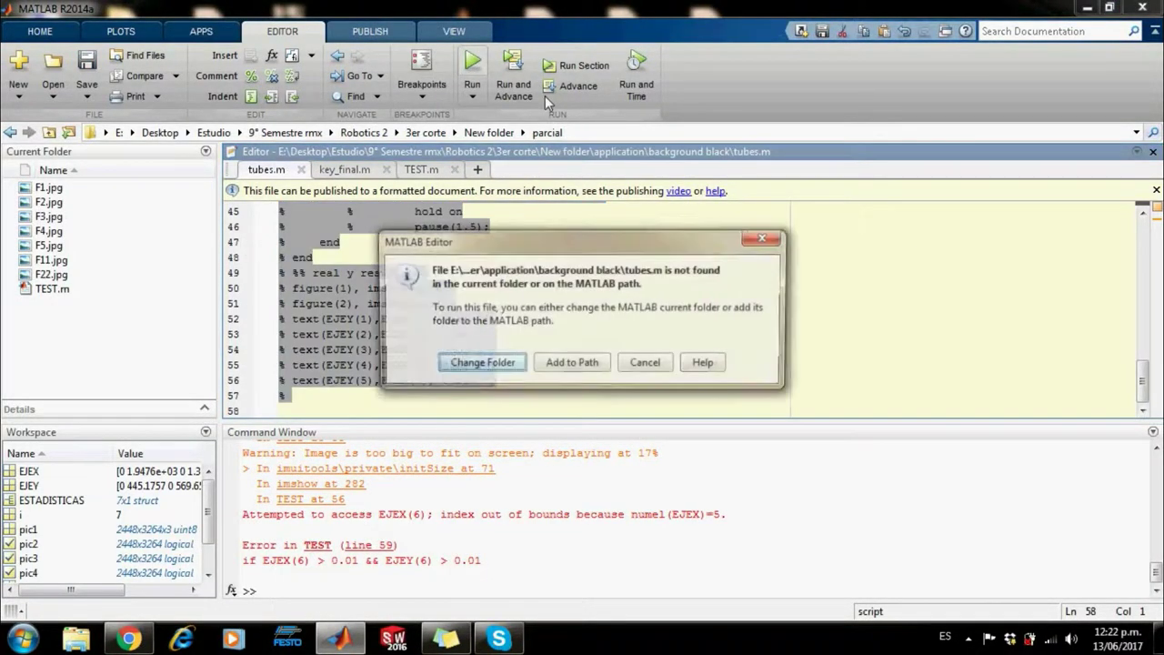
click(473, 365)
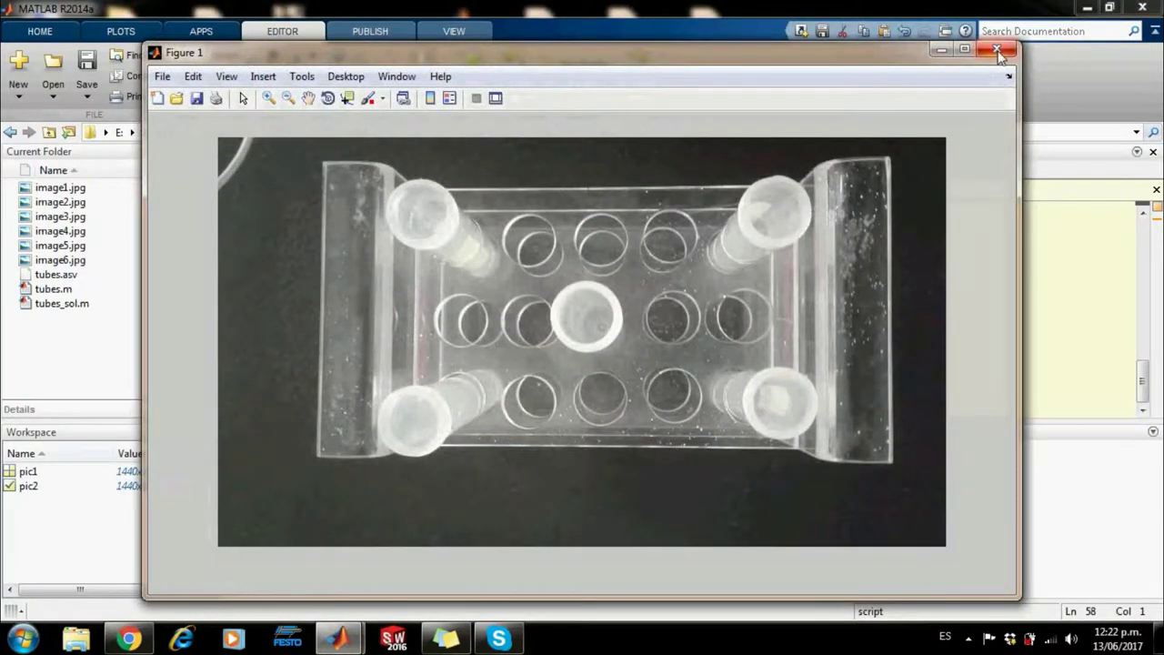
click(997, 48)
drag(1144, 380, 1144, 238)
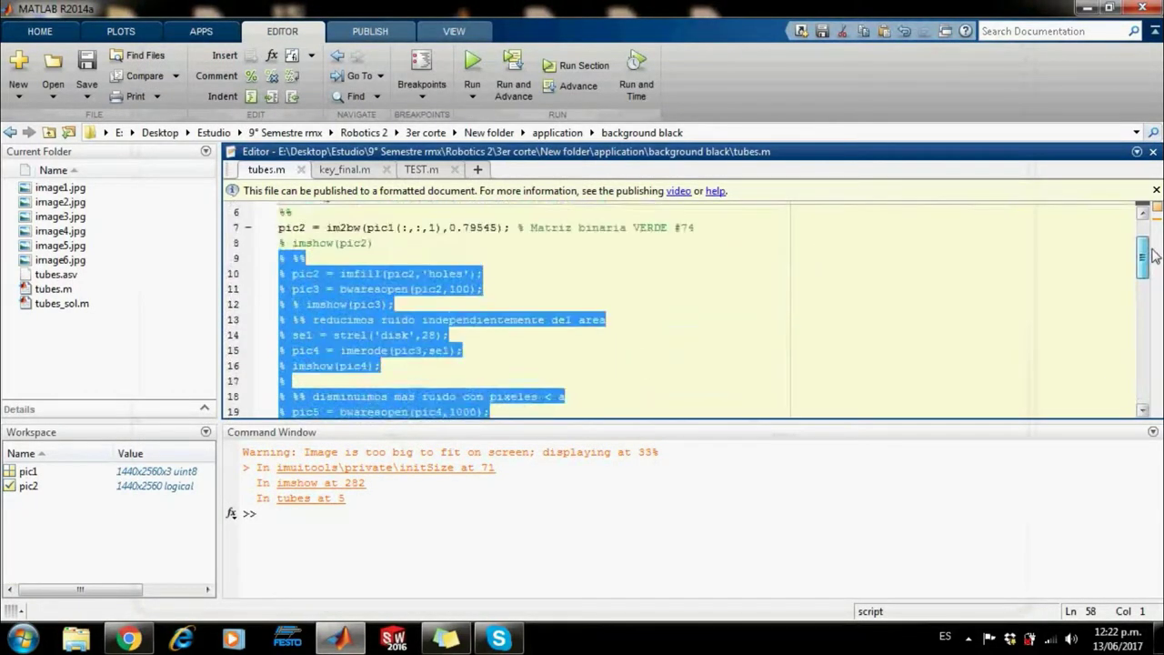
click(780, 450)
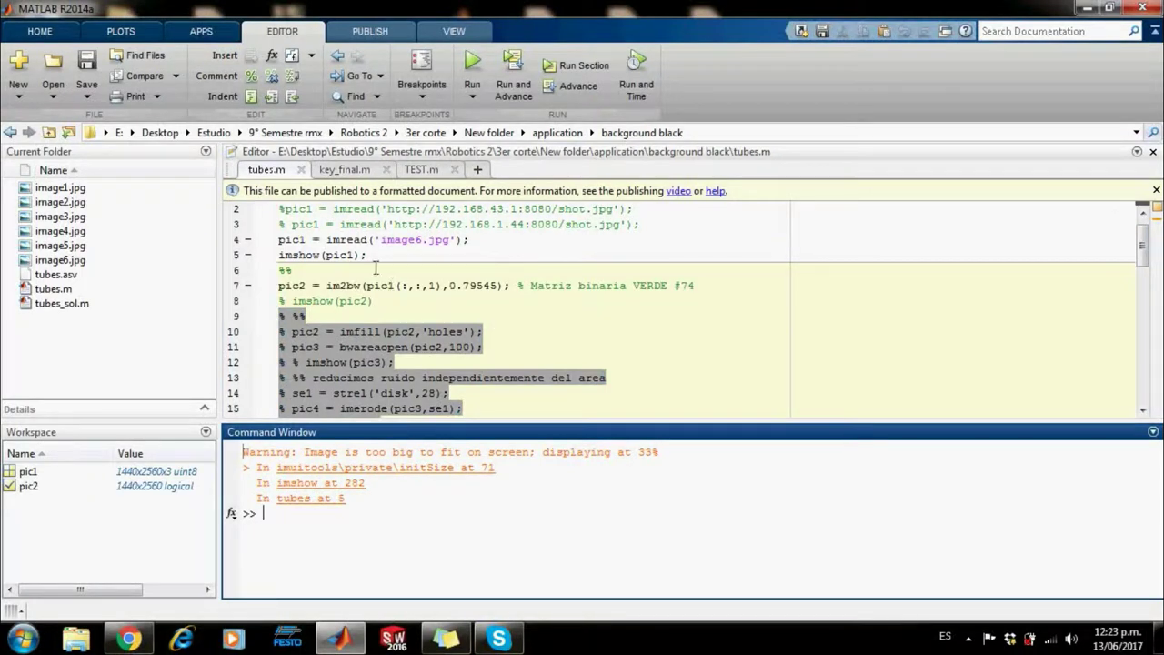
- Inspect the imread call, image6 name and camera-shot URL at the top of tubes.m
click(329, 242)
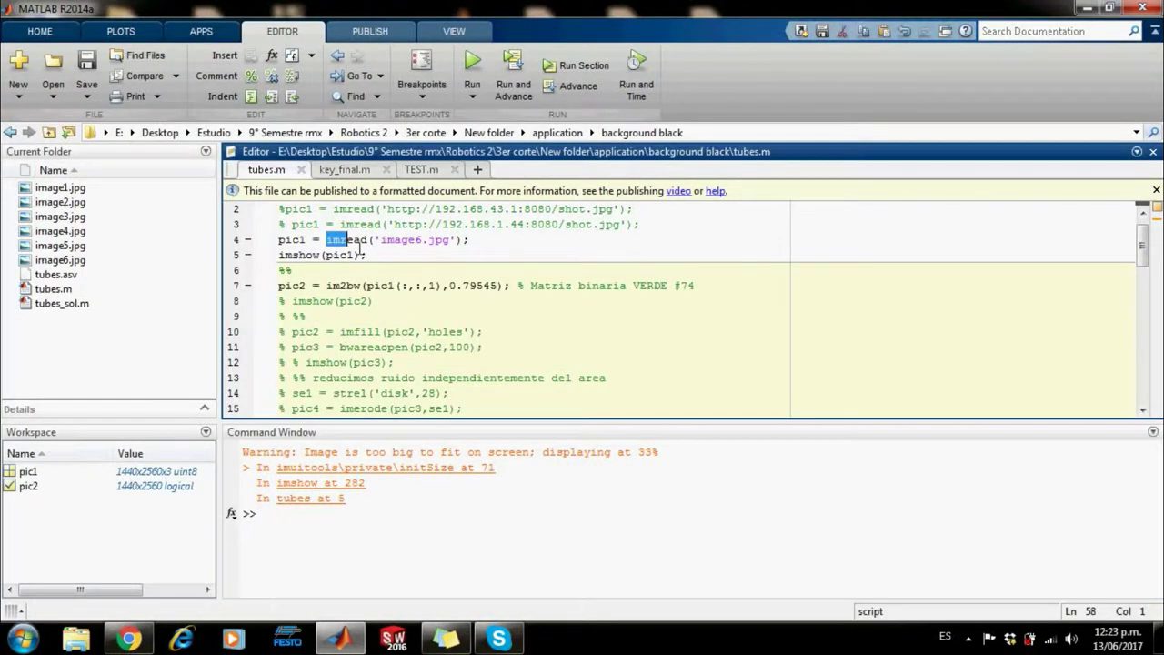
drag(360, 244, 369, 242)
drag(381, 241, 423, 241)
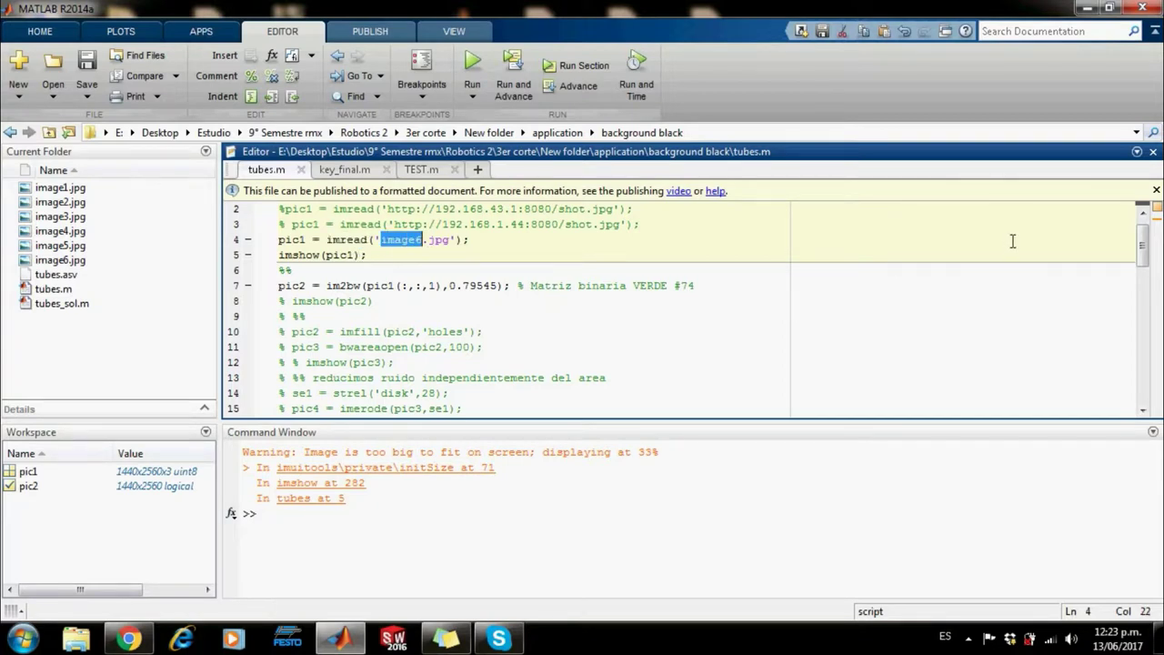
scroll(1144, 252, up, 1)
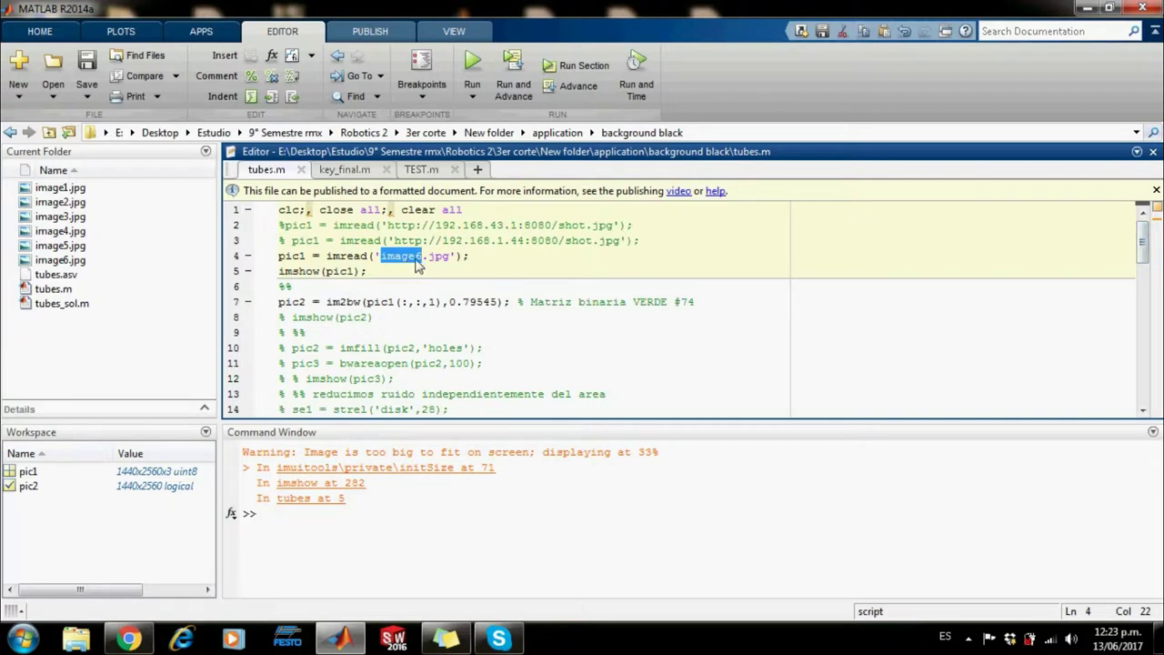
click(377, 241)
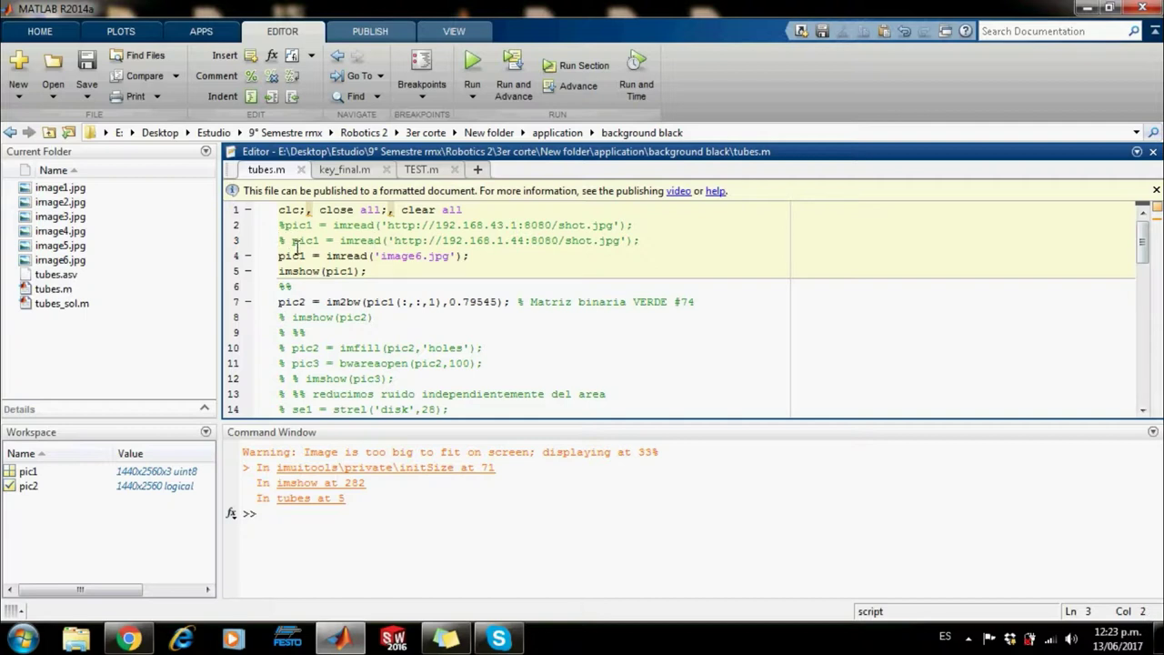
click(395, 241)
drag(395, 241, 622, 242)
- Place the caret right after the comment mark on the imshow(pic2) line
click(370, 270)
drag(1148, 258, 1147, 263)
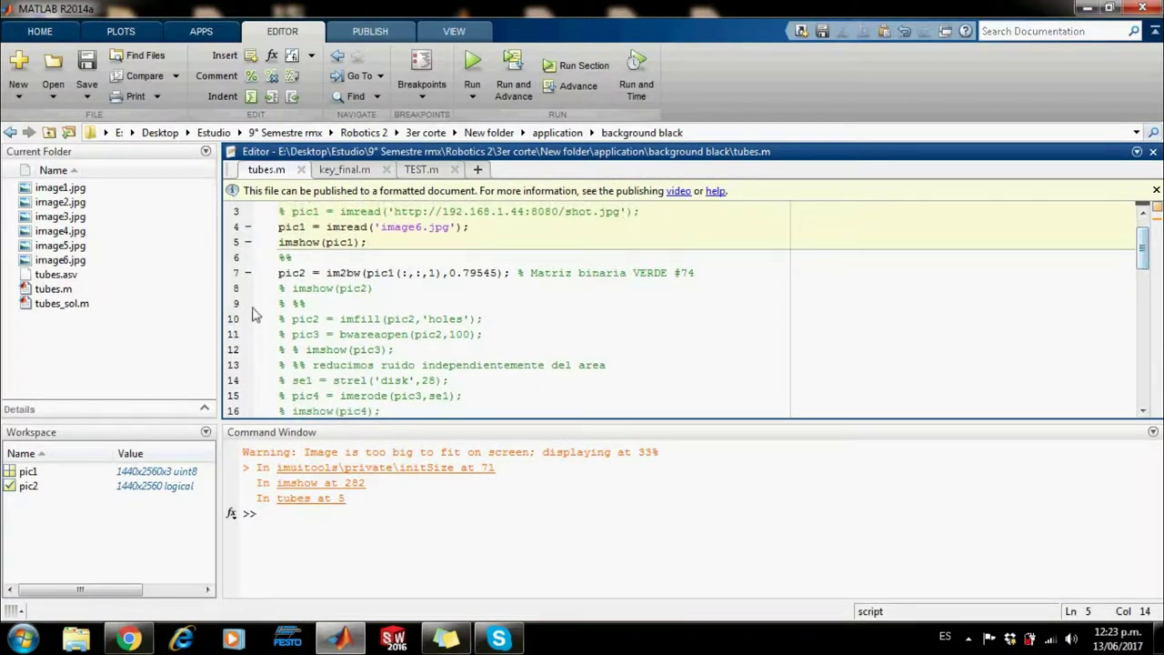
triple_click(280, 289)
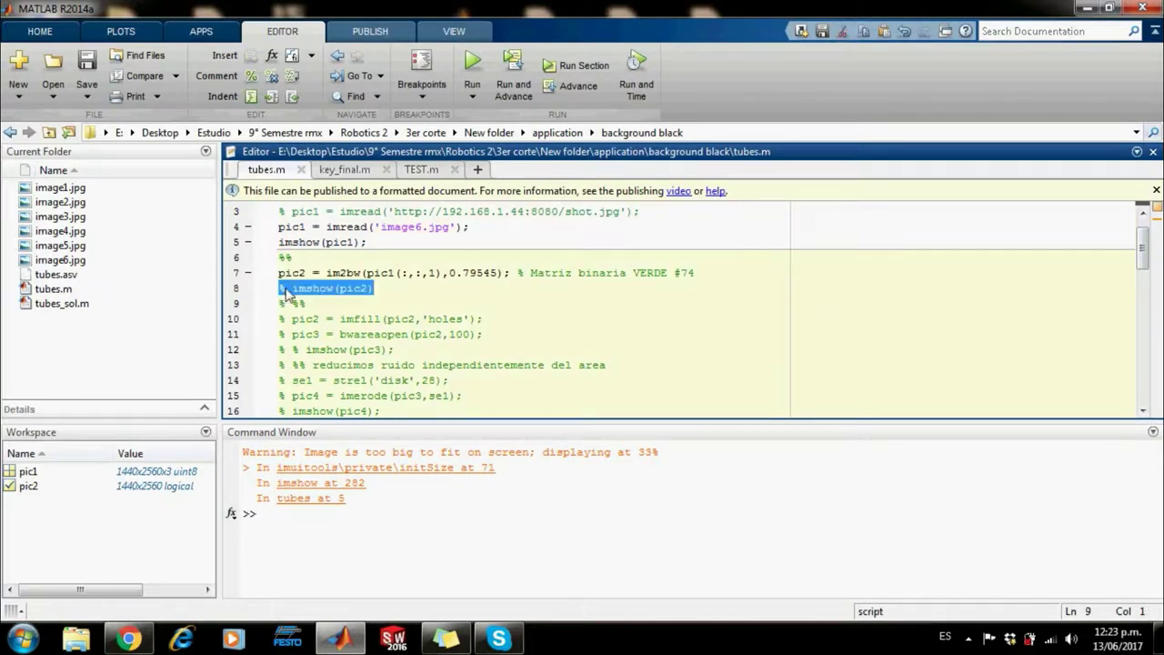
click(293, 290)
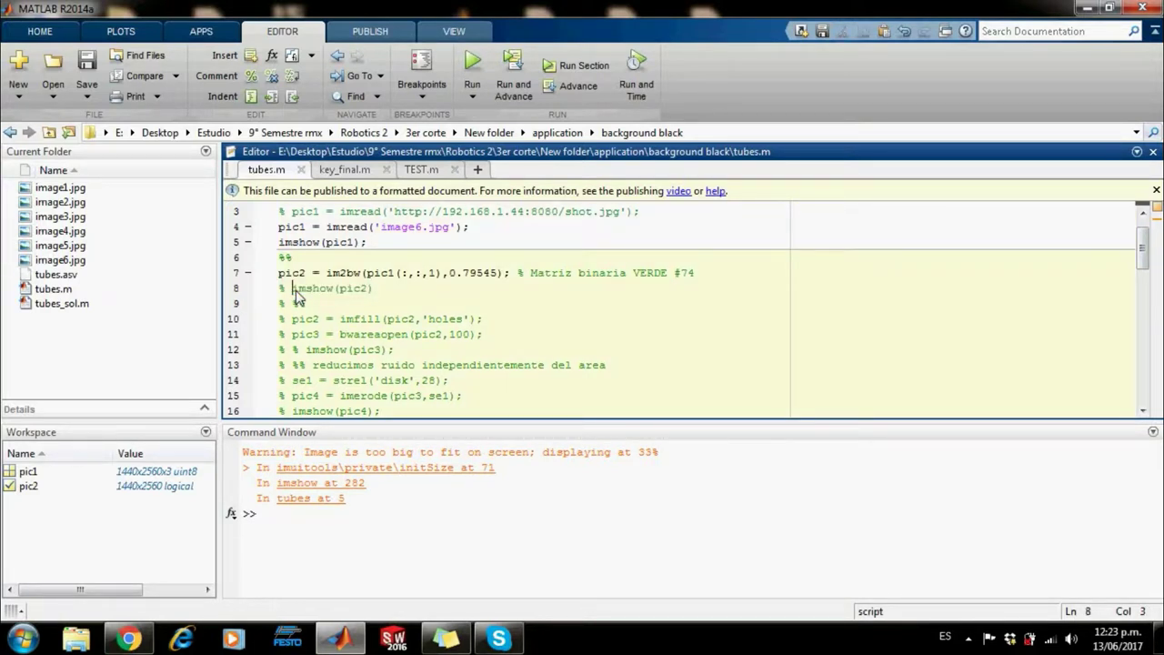
- Uncomment imshow(pic2), rerun tubes.m to view the binary rack mask, then close it
key(BackSpace)
key(BackSpace)
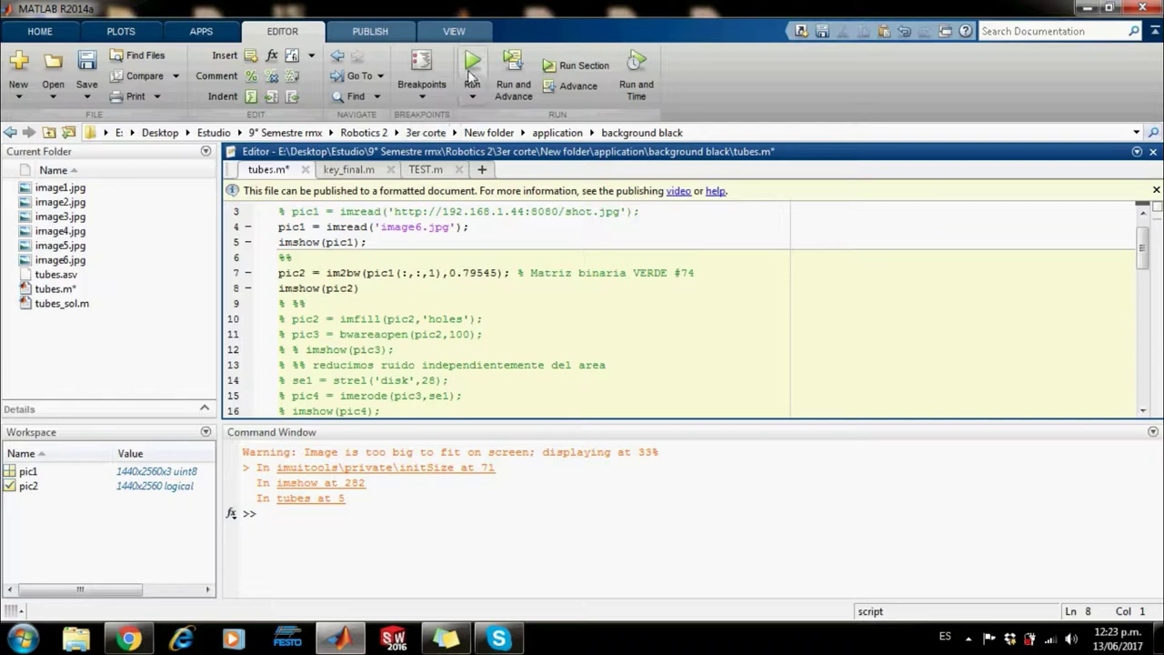
click(472, 63)
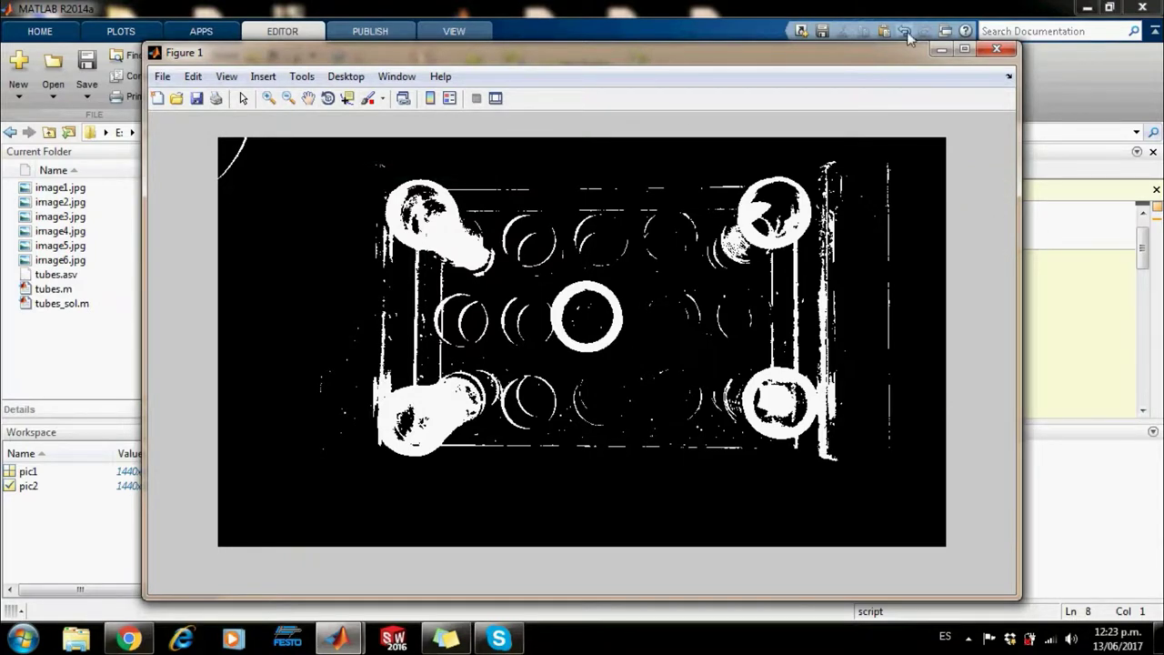
click(995, 51)
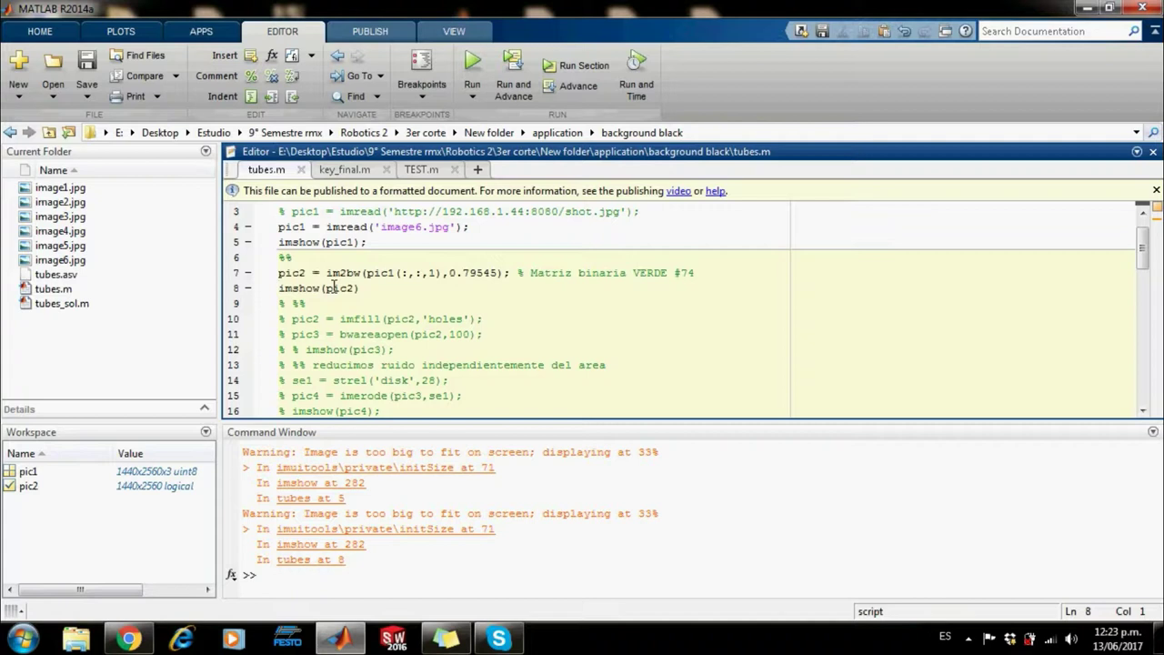
drag(326, 274, 361, 275)
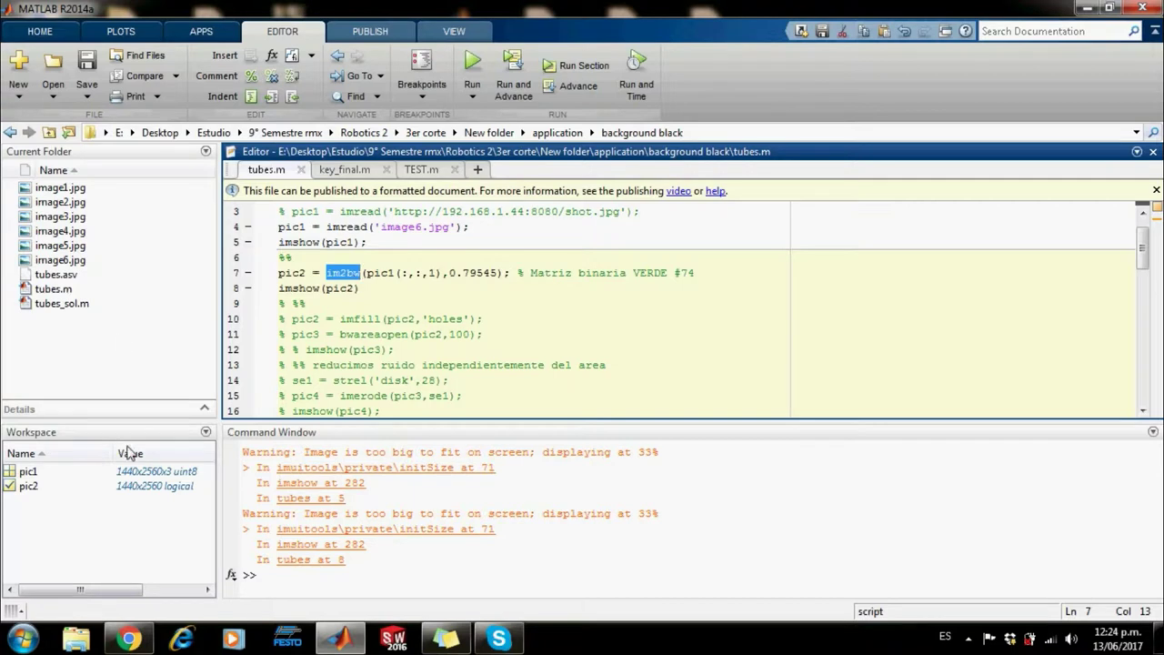
click(164, 472)
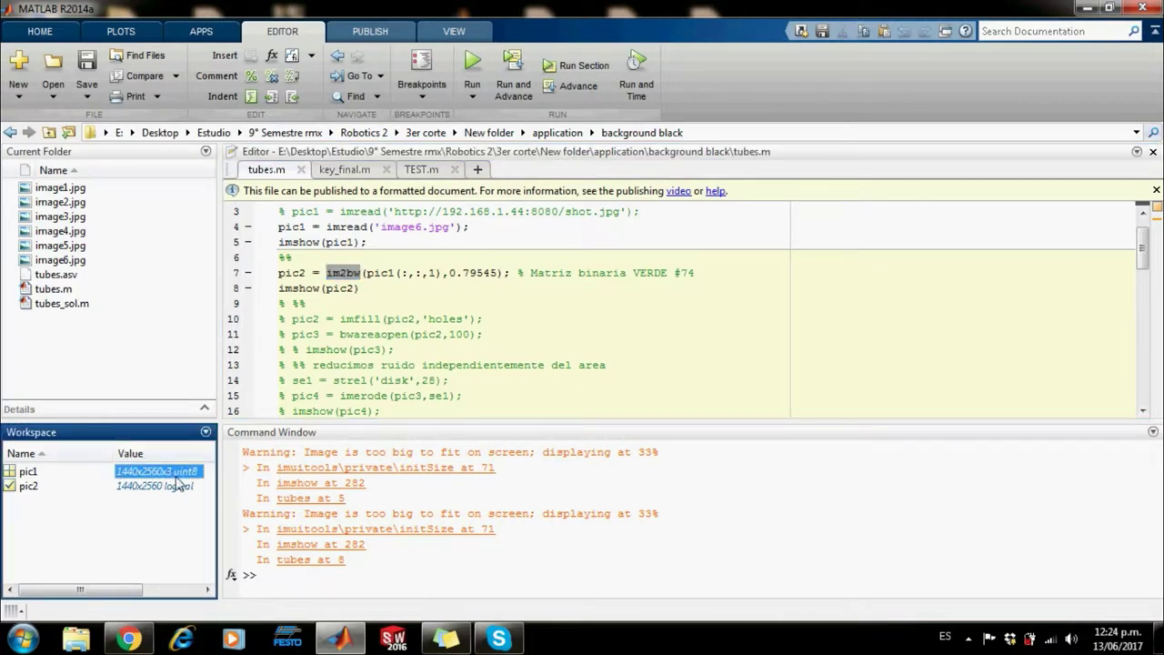
click(175, 493)
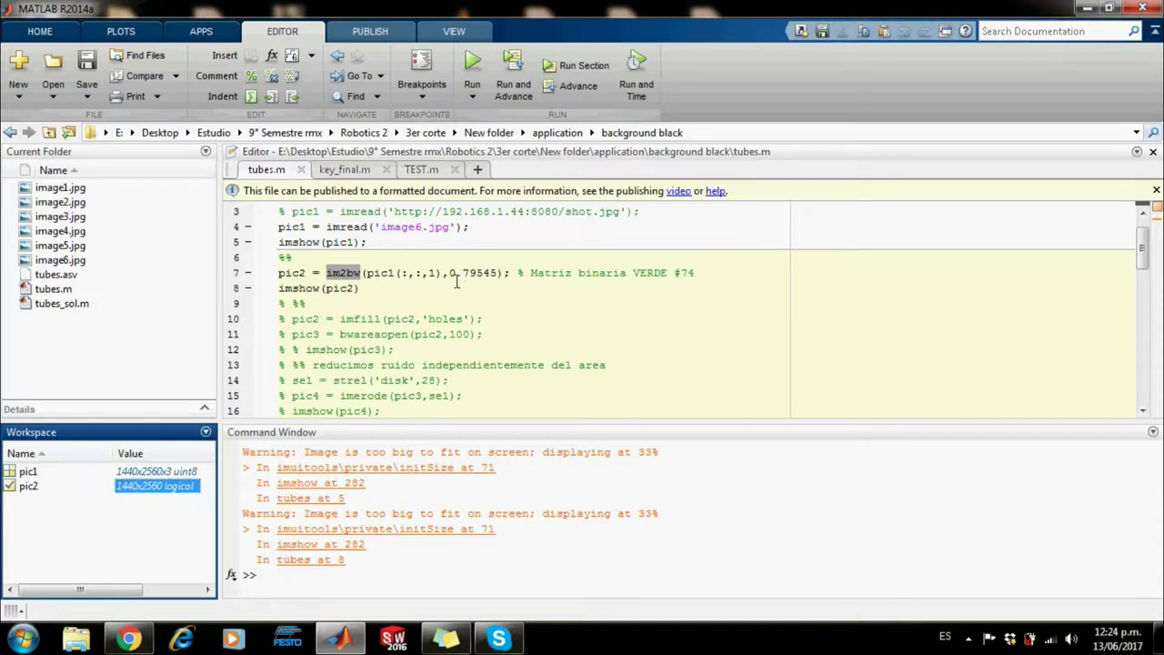
- Attach Increment Value and Run Section to the 0.79545 threshold and move its panel aside
drag(449, 274, 504, 285)
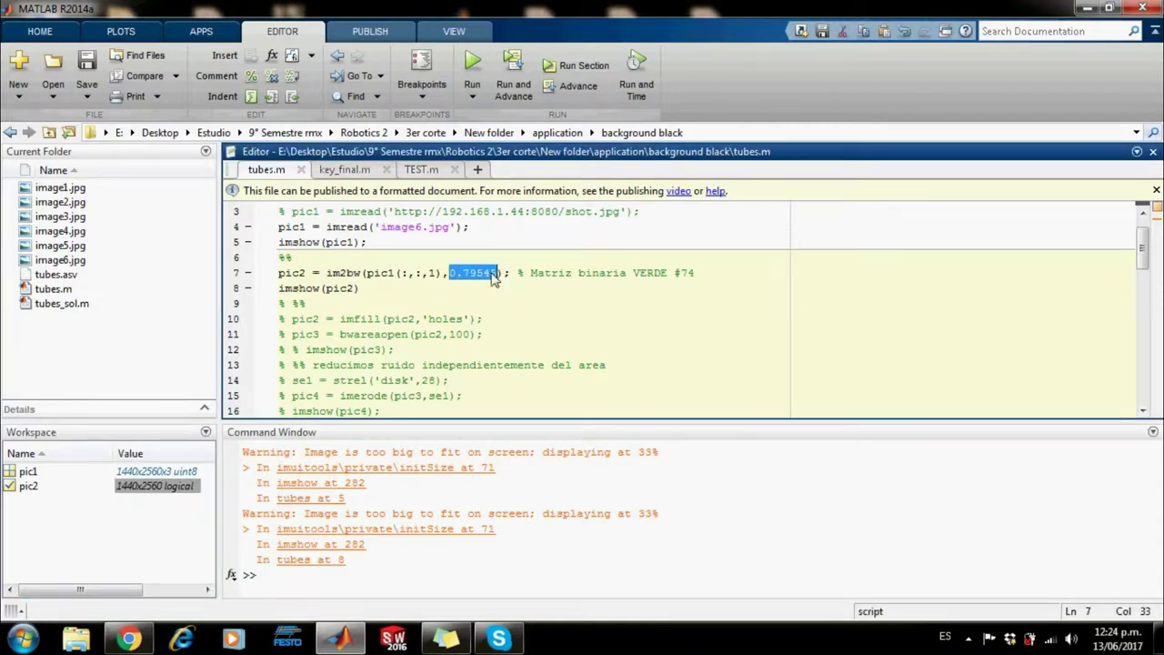
right_click(491, 277)
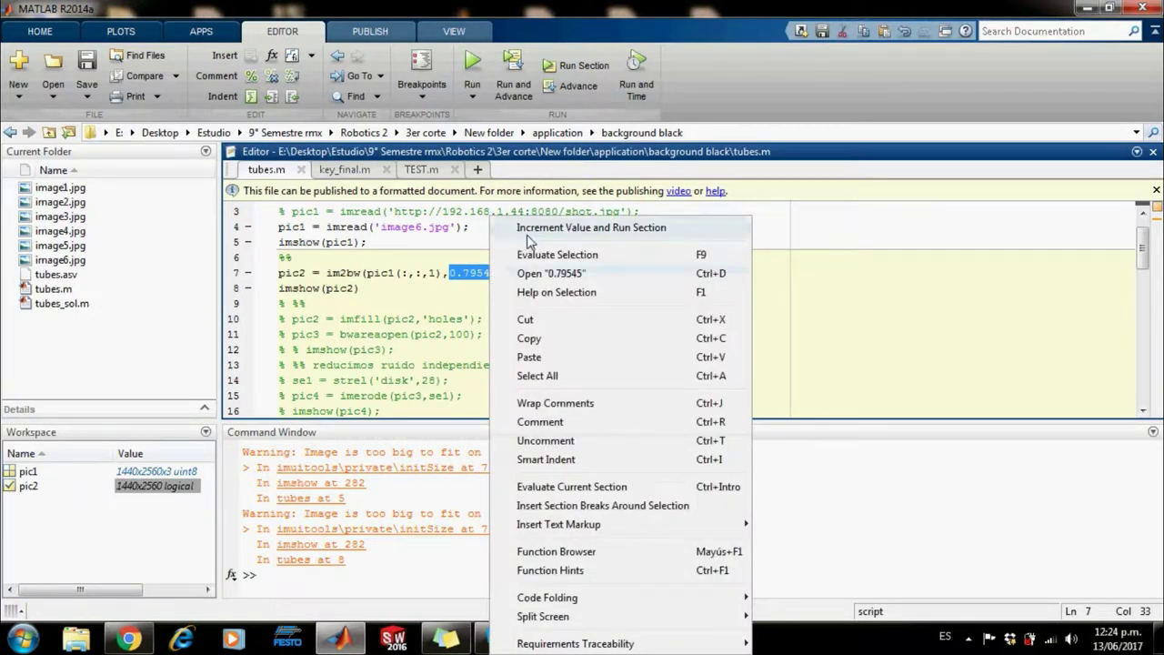
click(535, 235)
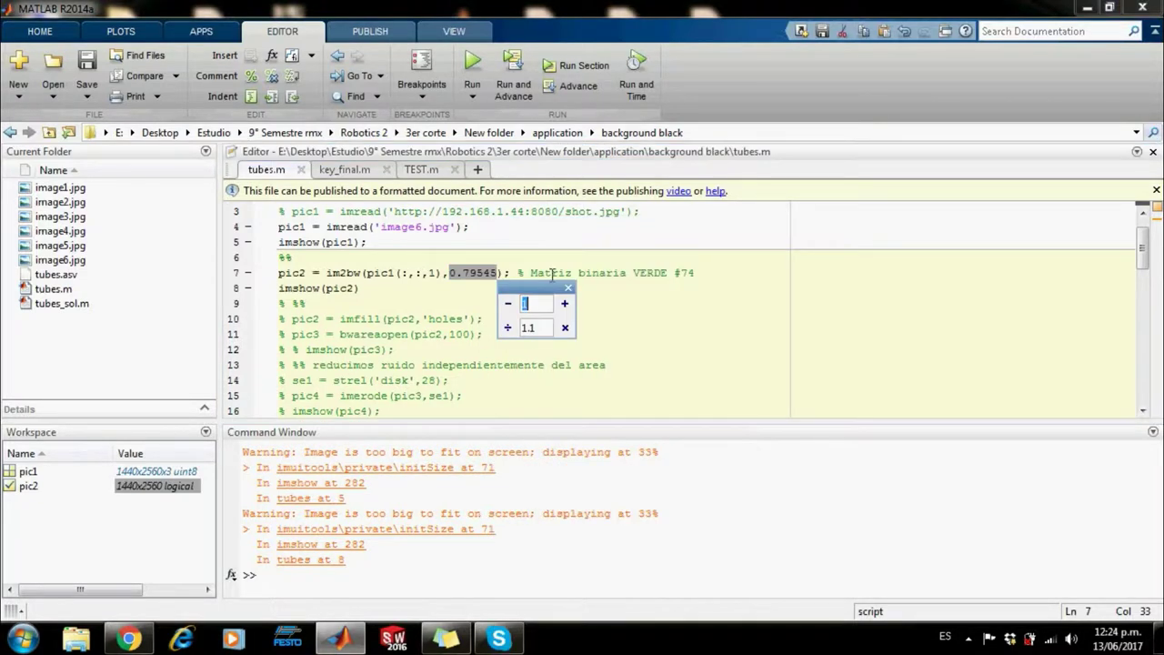
drag(507, 287, 130, 264)
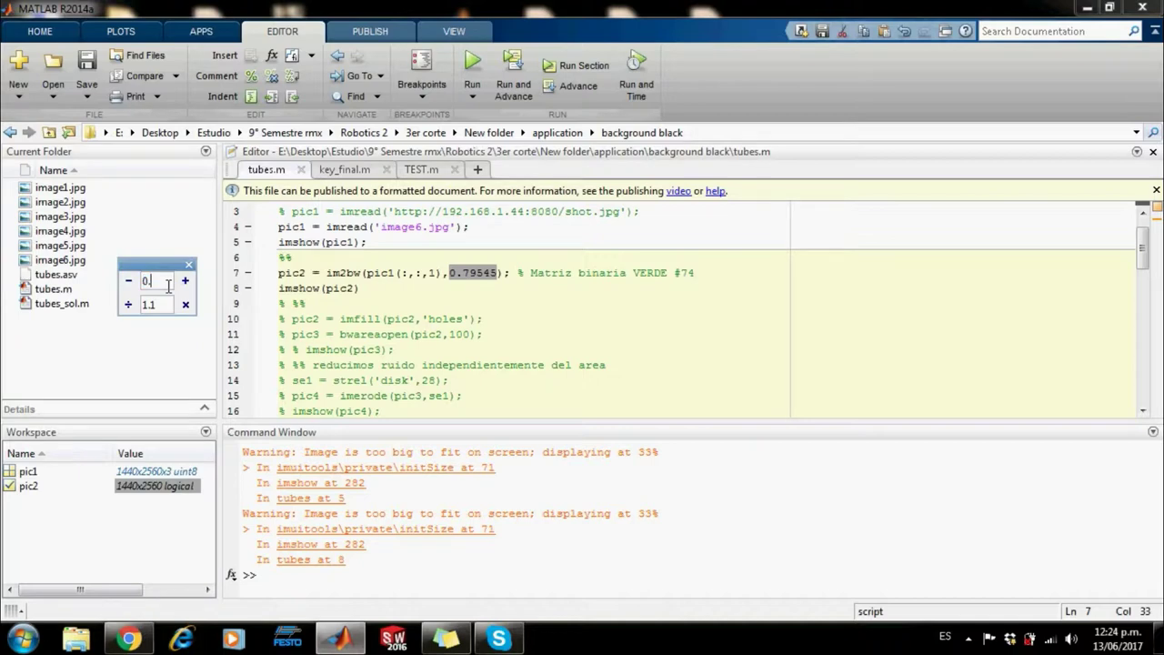
- Re-run the section, then step the 0.79545 threshold up once and down three times
click(185, 281)
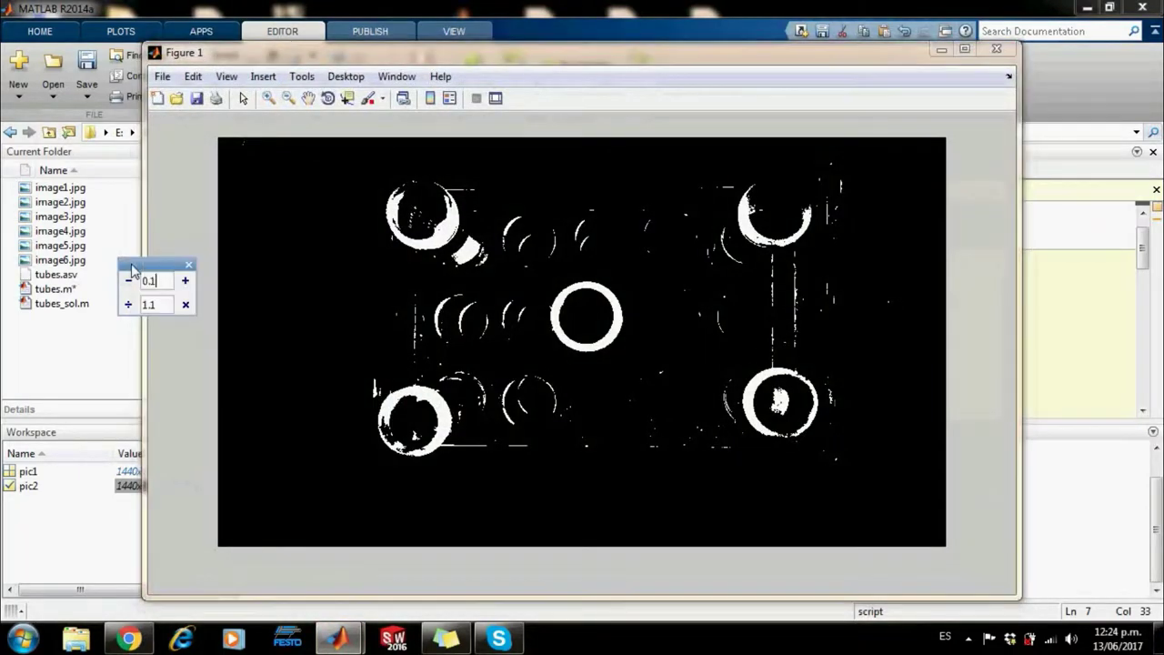
drag(137, 271, 194, 255)
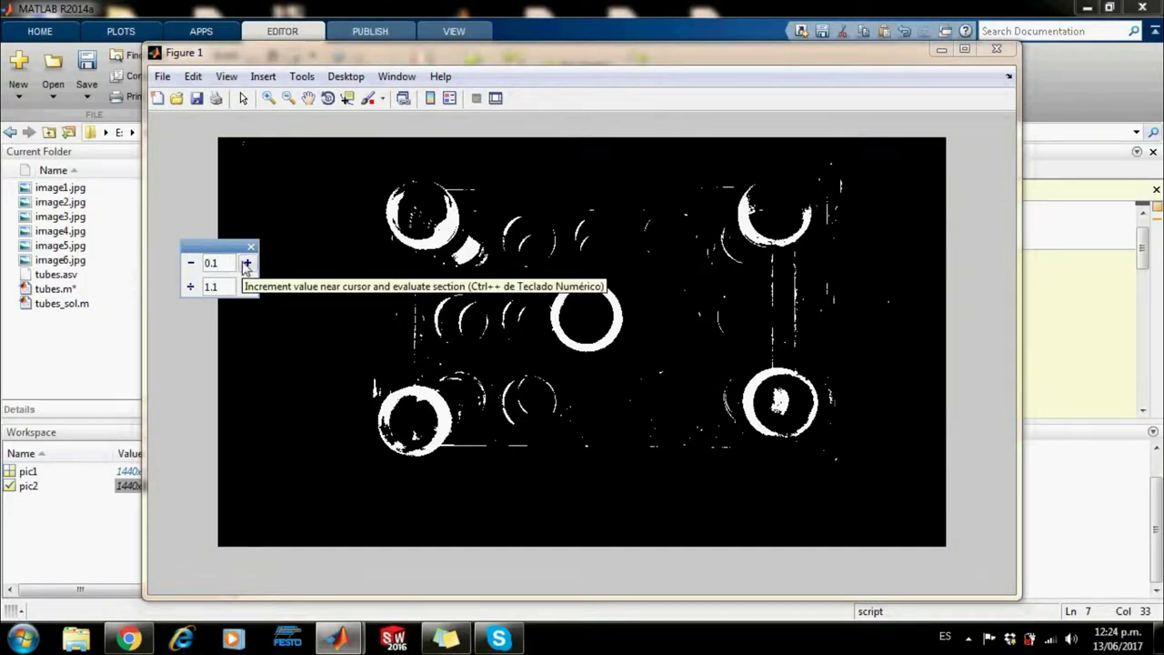
click(248, 263)
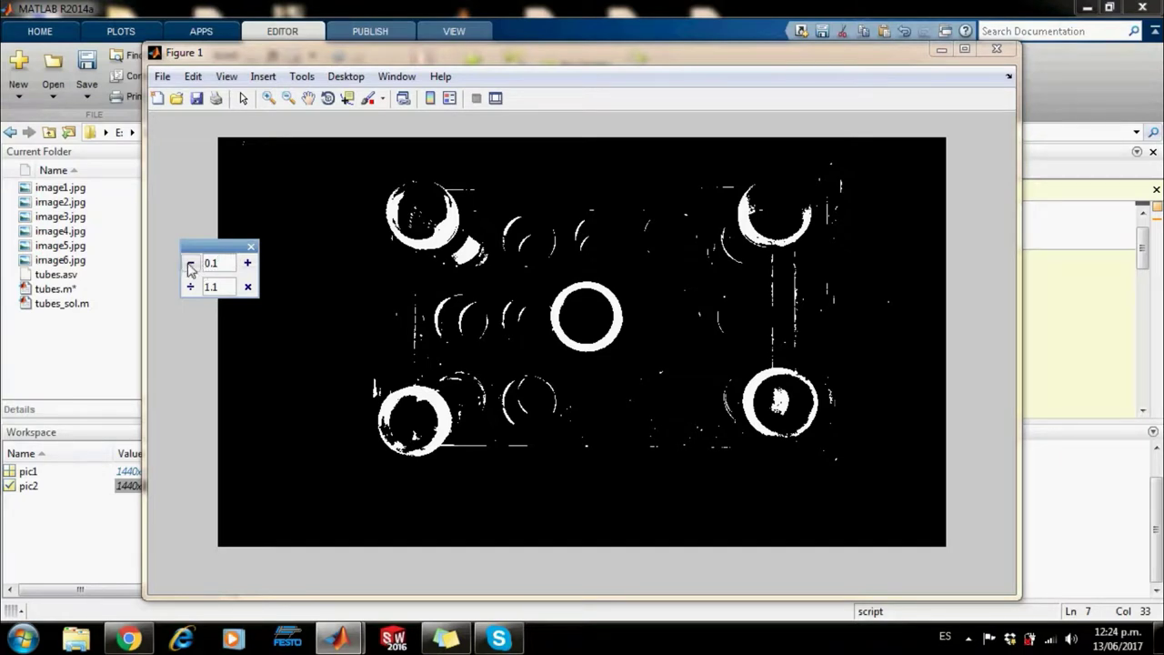
click(191, 263)
click(191, 265)
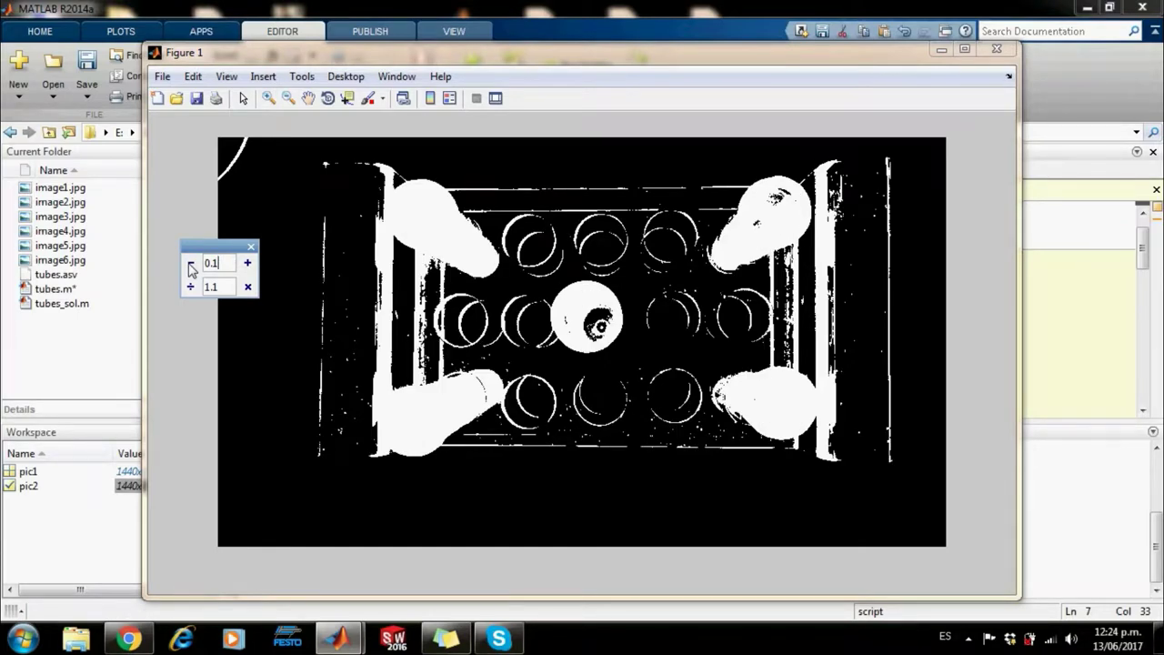
click(191, 266)
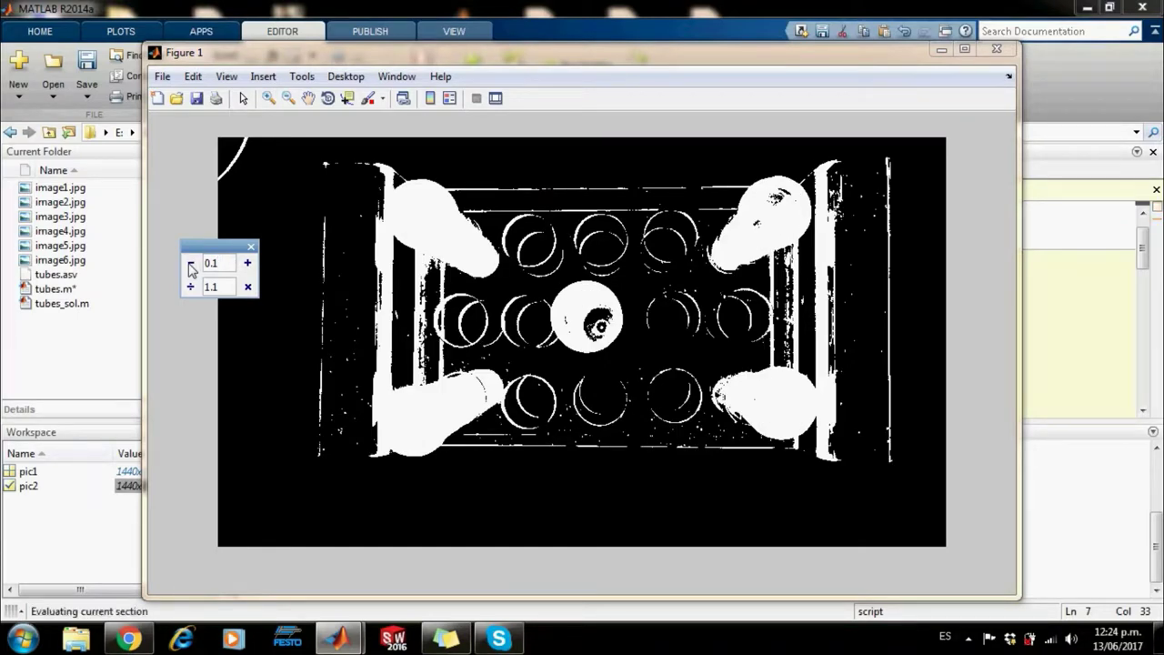
- Step the threshold up and down to compare tray outlines, then close the panel, keeping 0.79545
click(246, 265)
click(247, 265)
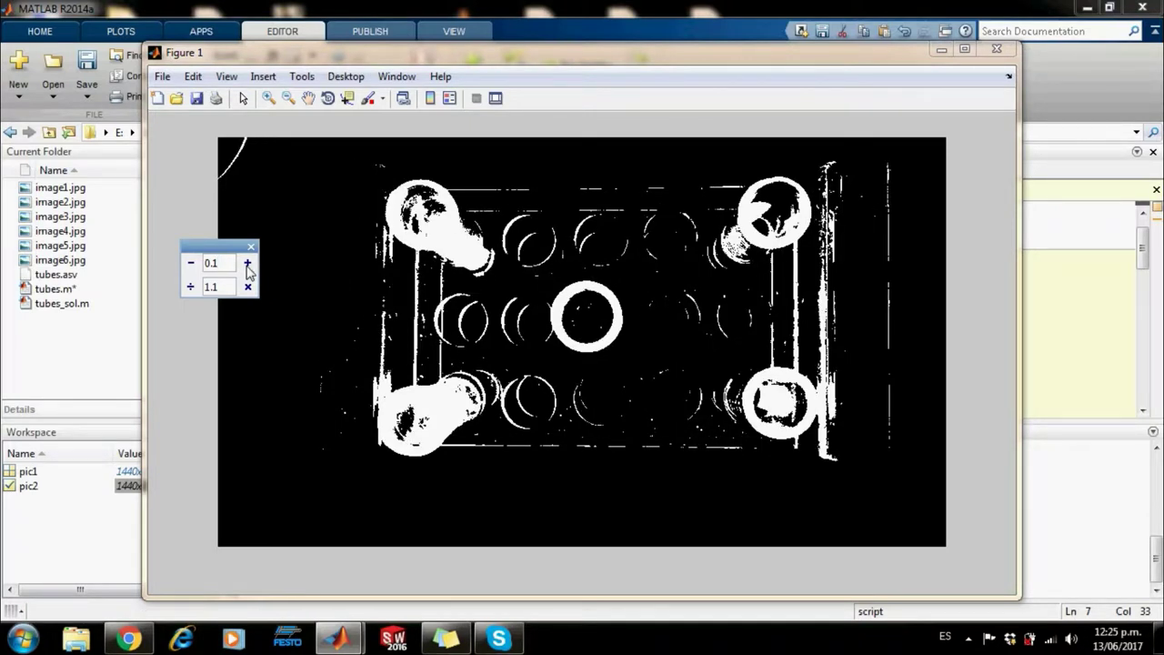
click(247, 265)
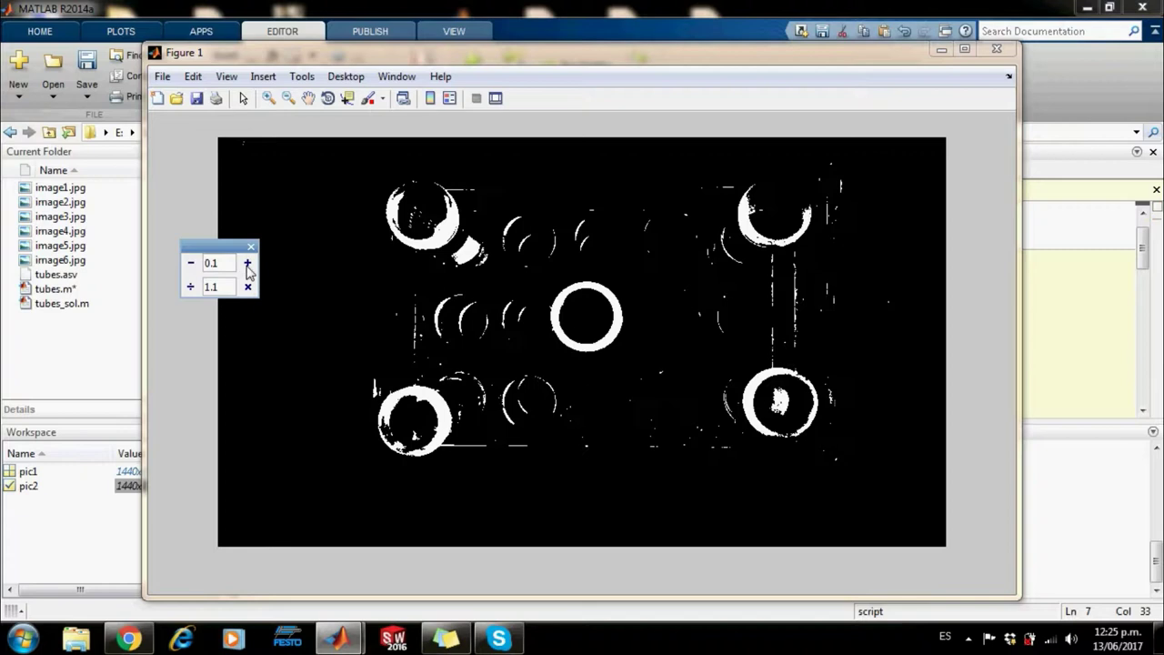
click(192, 265)
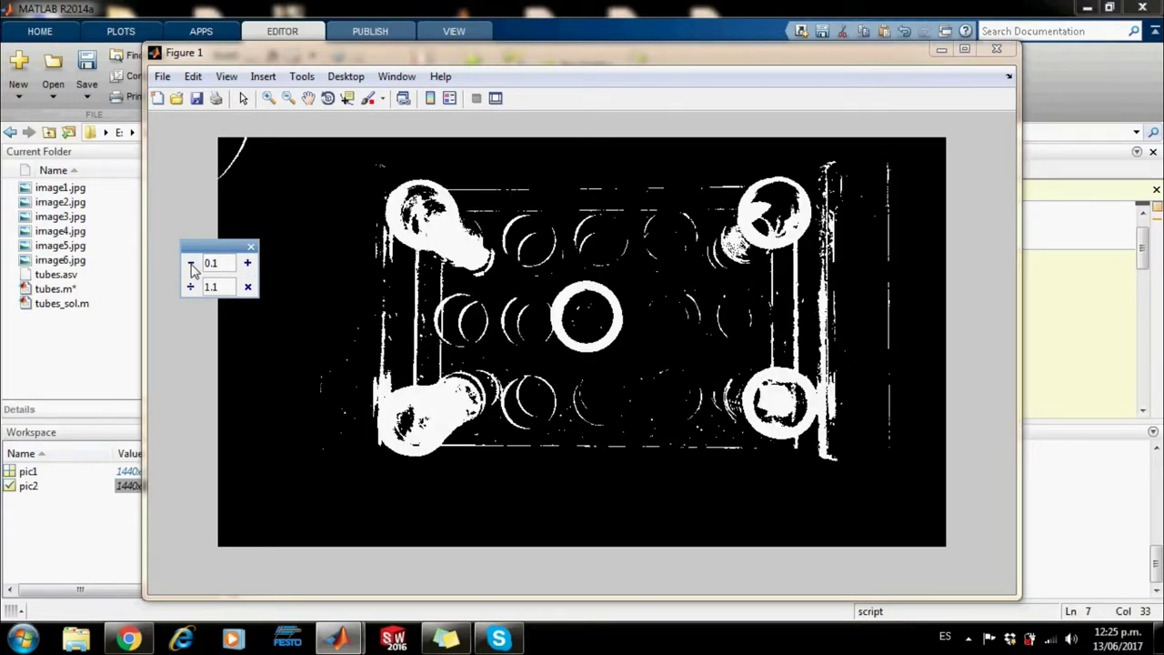
click(248, 263)
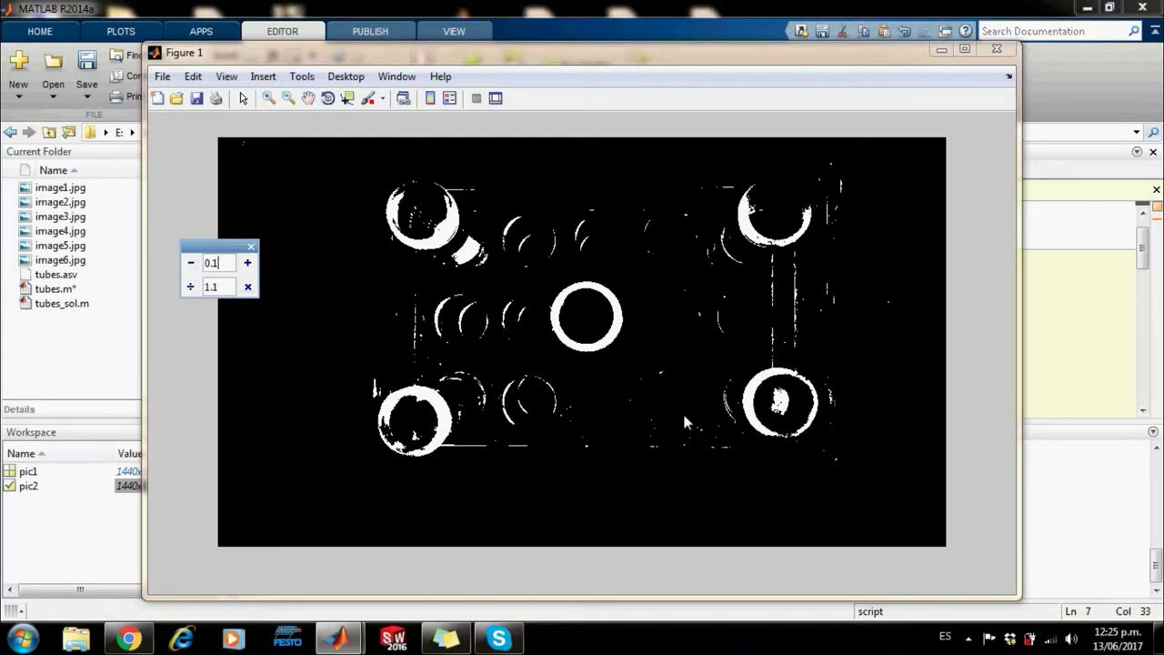
click(190, 262)
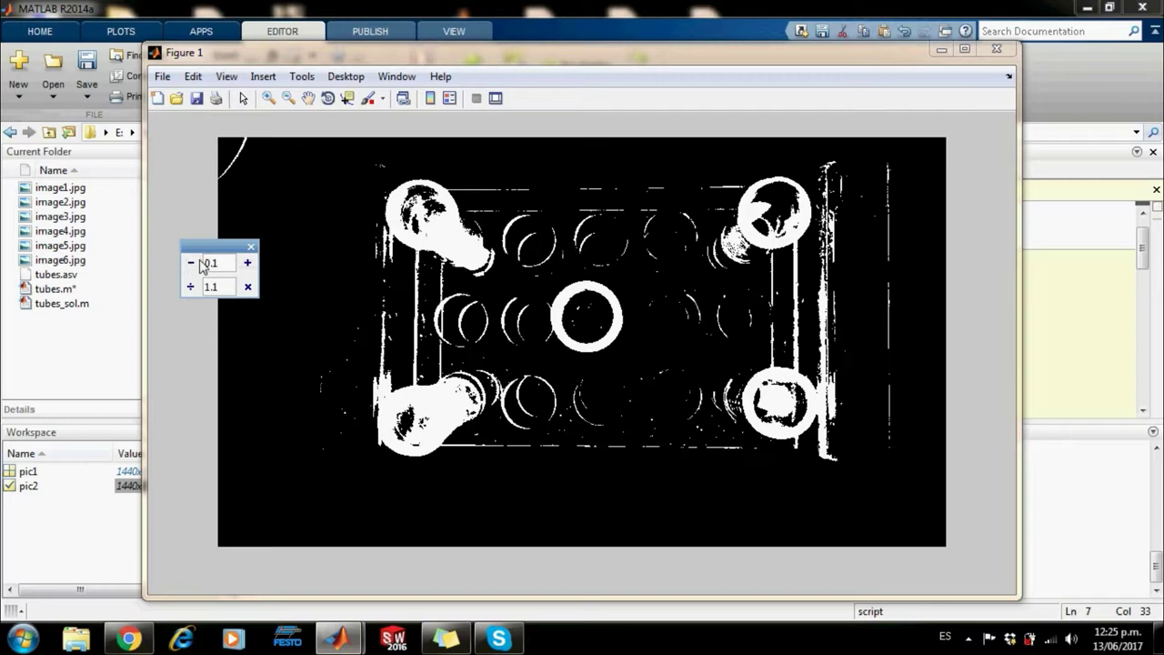
click(252, 248)
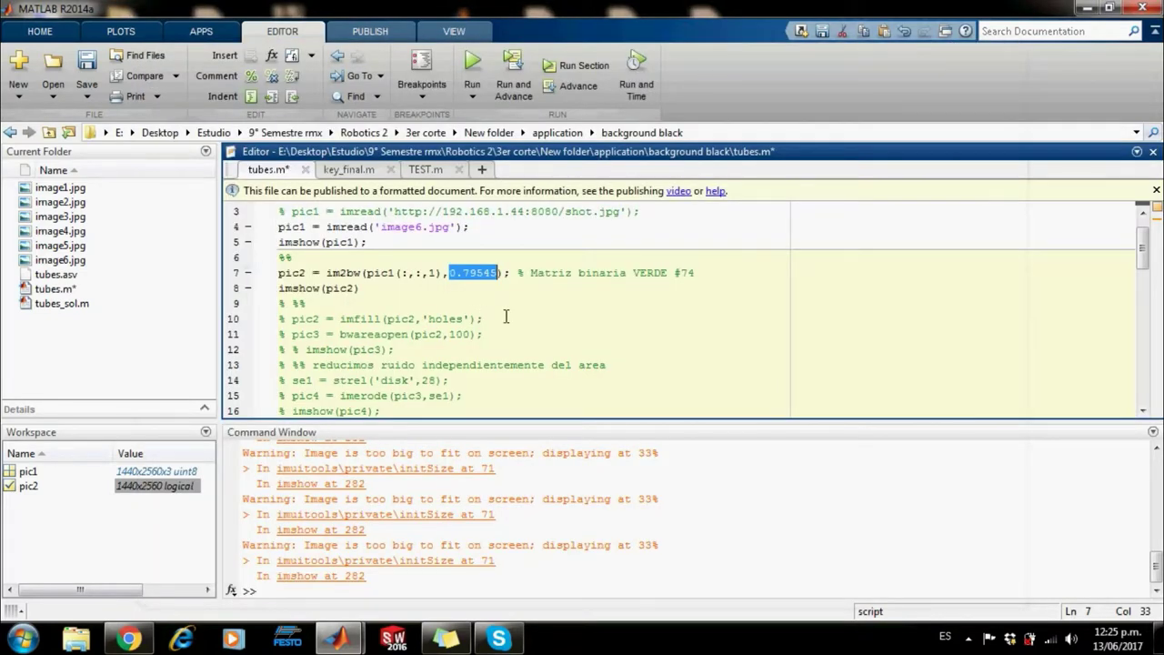
- Uncomment lines 9–12 (imfill, bwareaopen, imshow(pic3)), save, and run tubes.m to show pic3
key(Down)
key(Down)
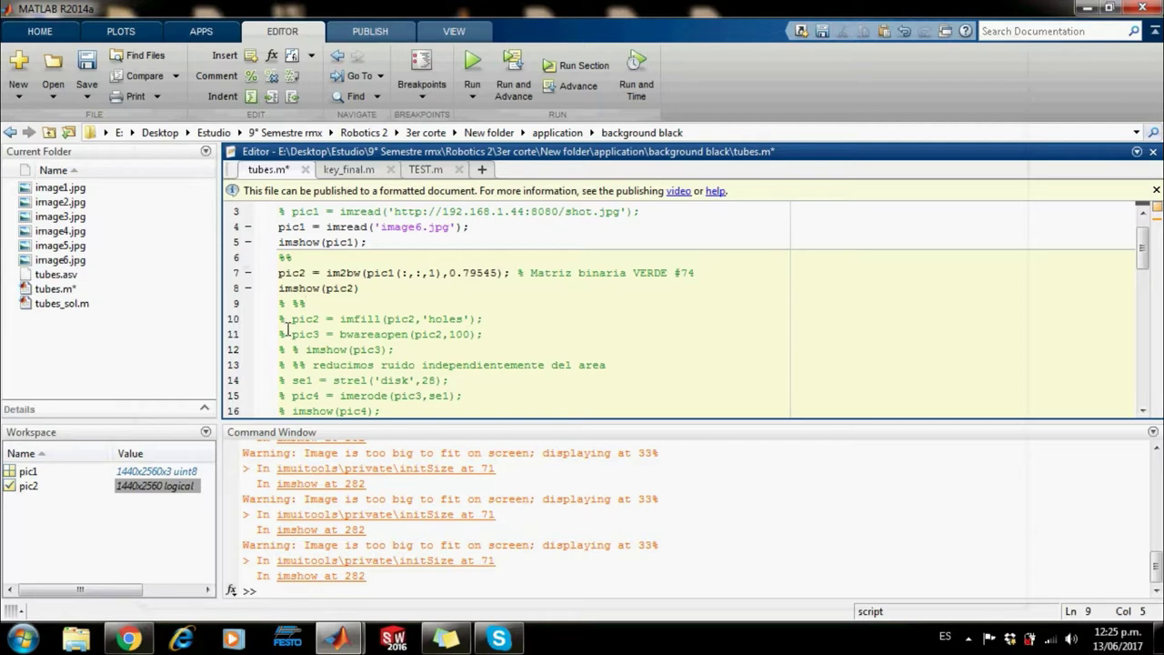
double_click(359, 319)
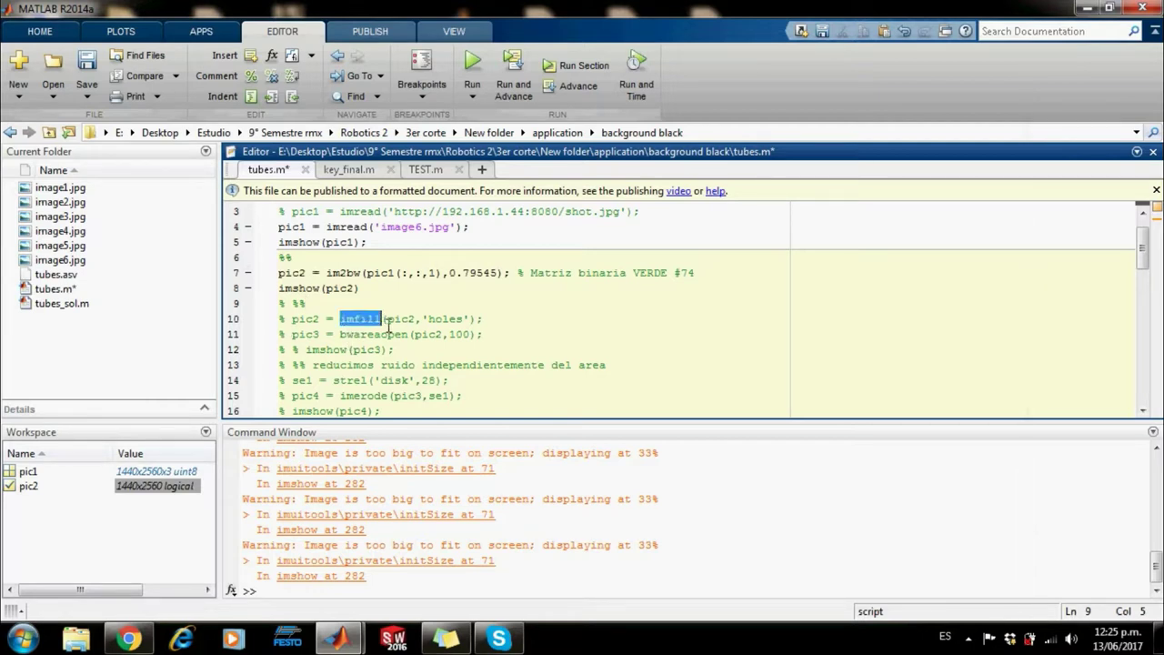
triple_click(282, 322)
click(282, 320)
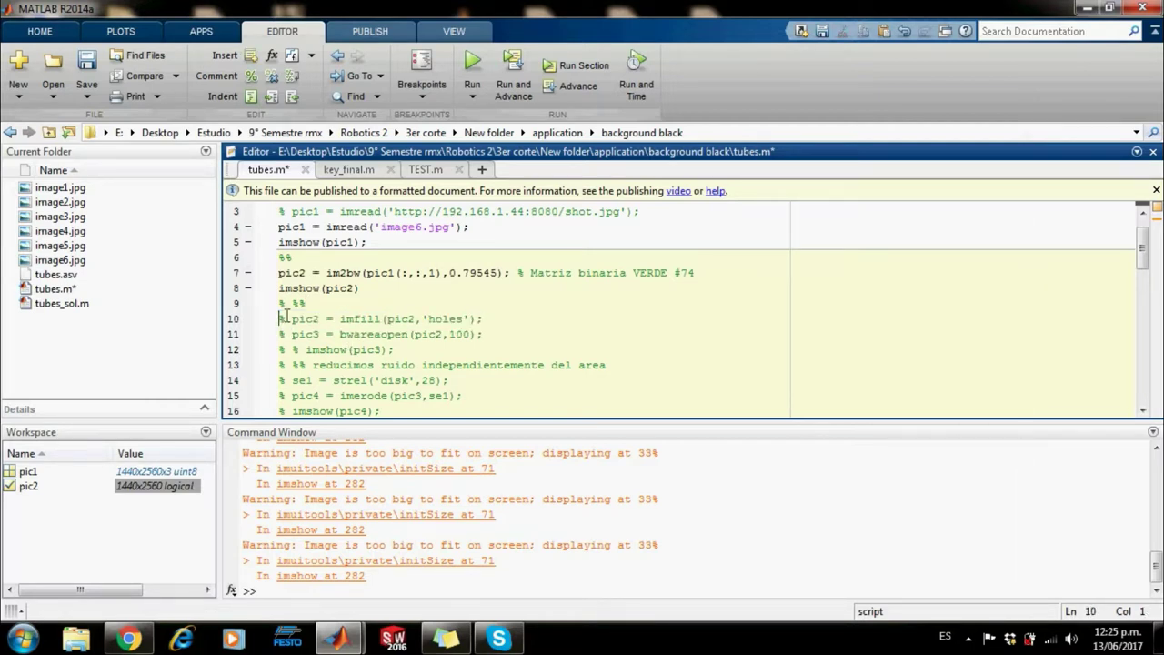
drag(280, 304, 408, 355)
click(271, 76)
click(471, 60)
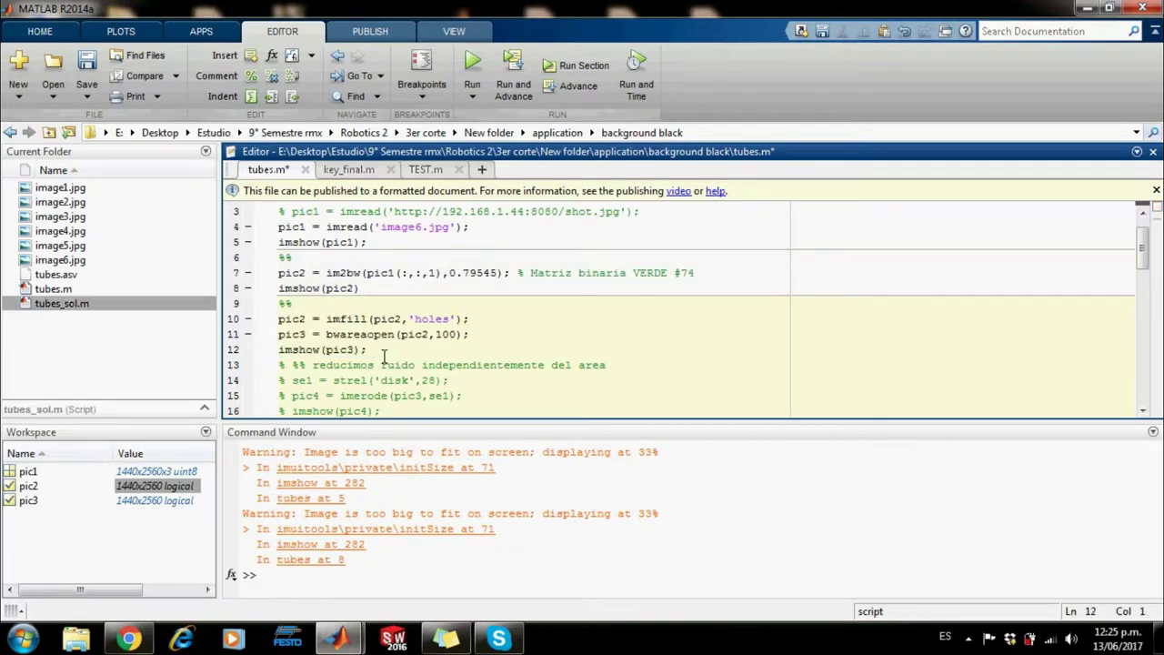
click(466, 60)
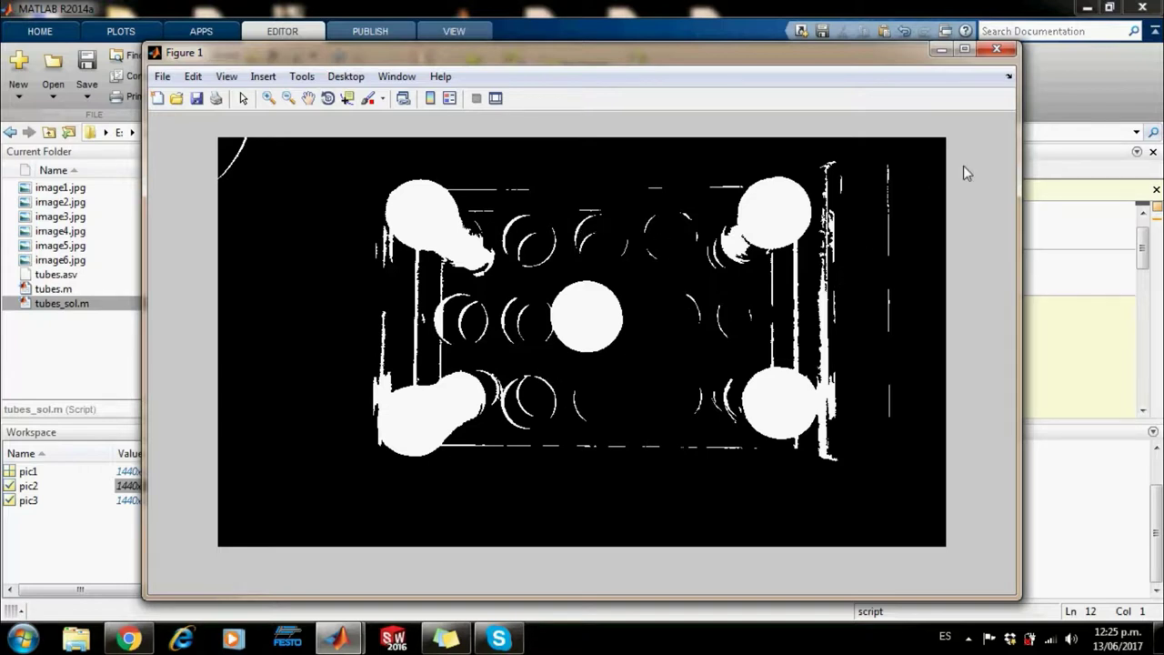
- Uncomment tubes.m lines 13–16 (radius-28 disk erosion) and rerun to view eroded mask pic4
click(996, 50)
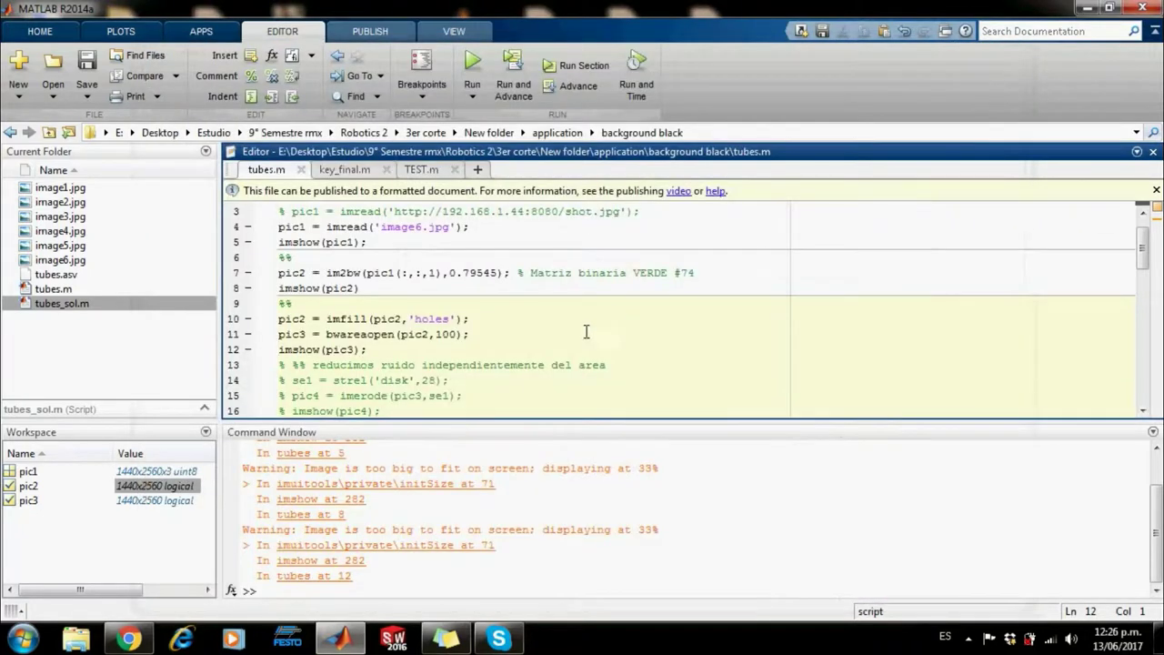
triple_click(275, 365)
click(286, 371)
scroll(1145, 263, down, 1)
drag(1143, 264, 1143, 265)
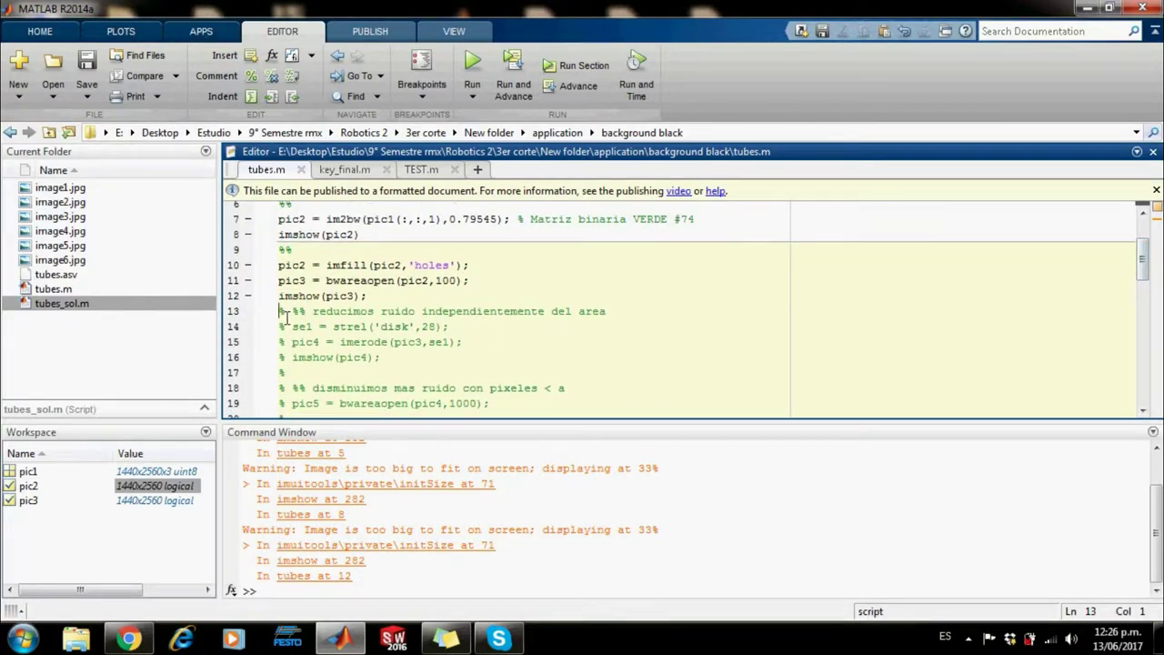
drag(285, 317, 470, 366)
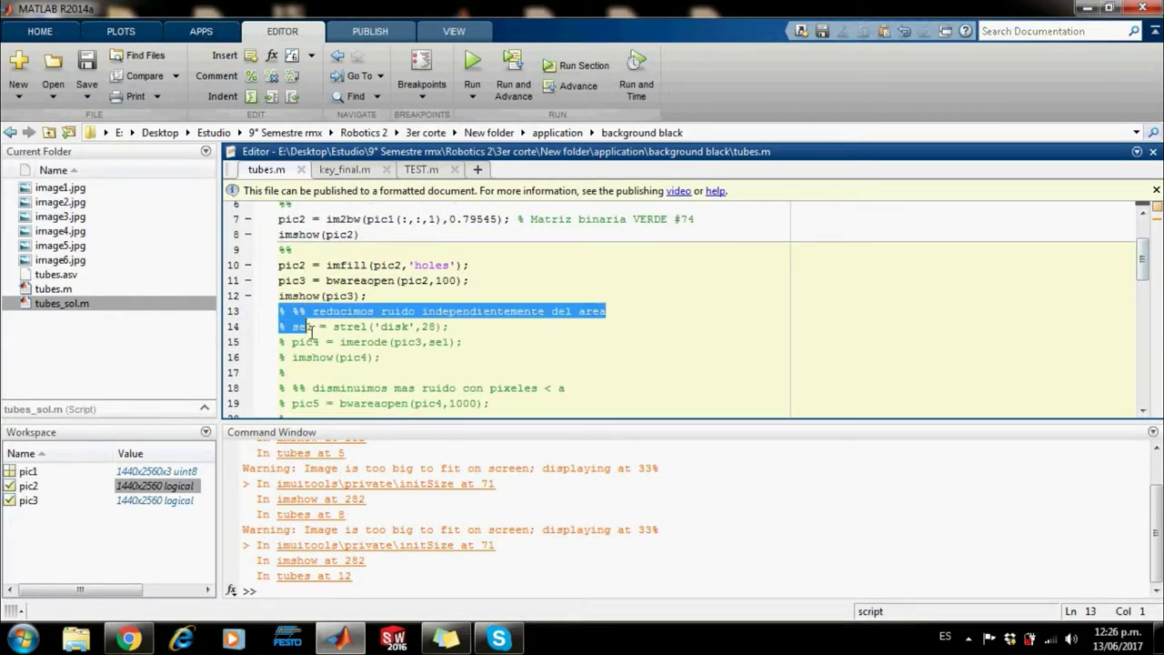
key(ctrl+t)
click(510, 344)
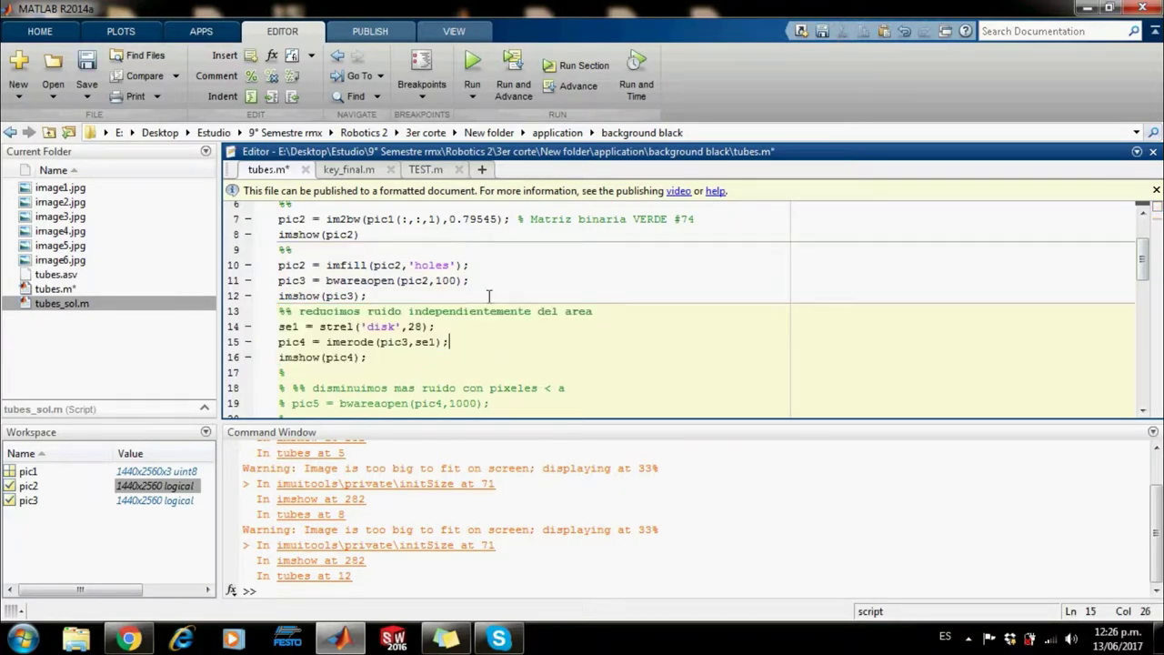
click(472, 80)
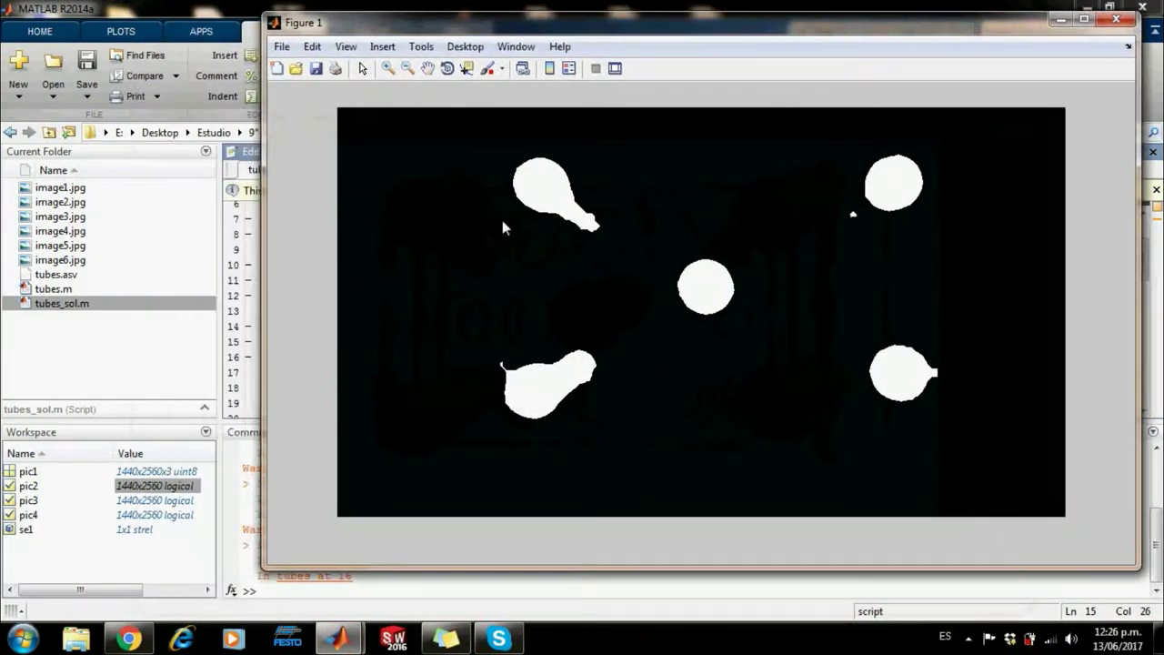
click(203, 373)
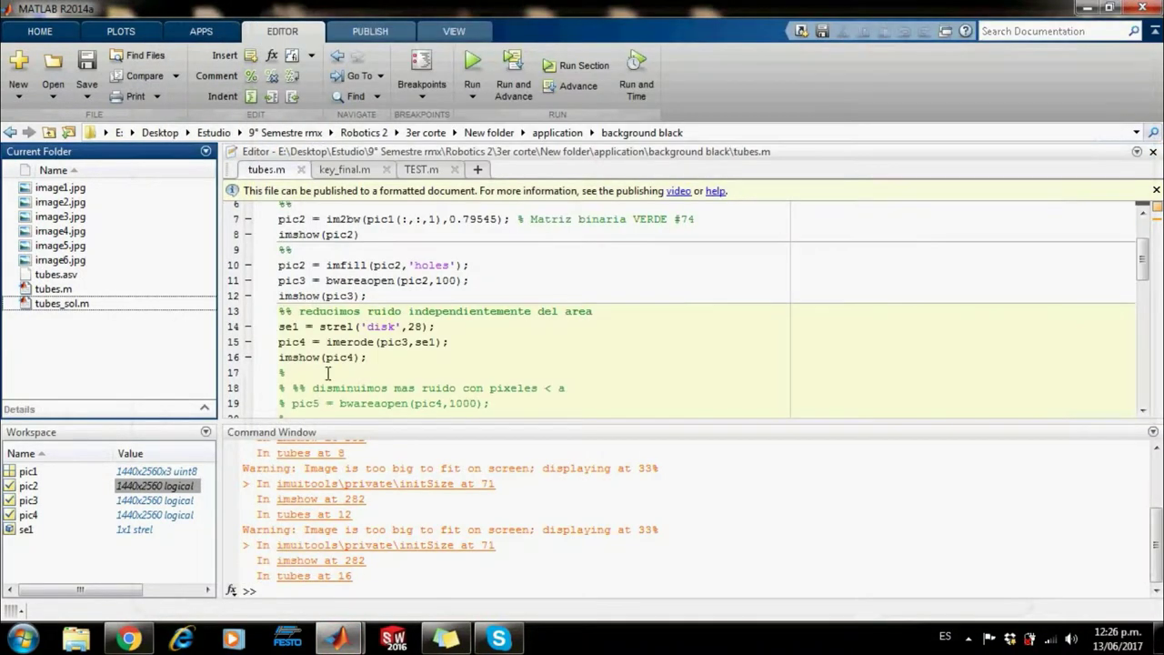
double_click(419, 326)
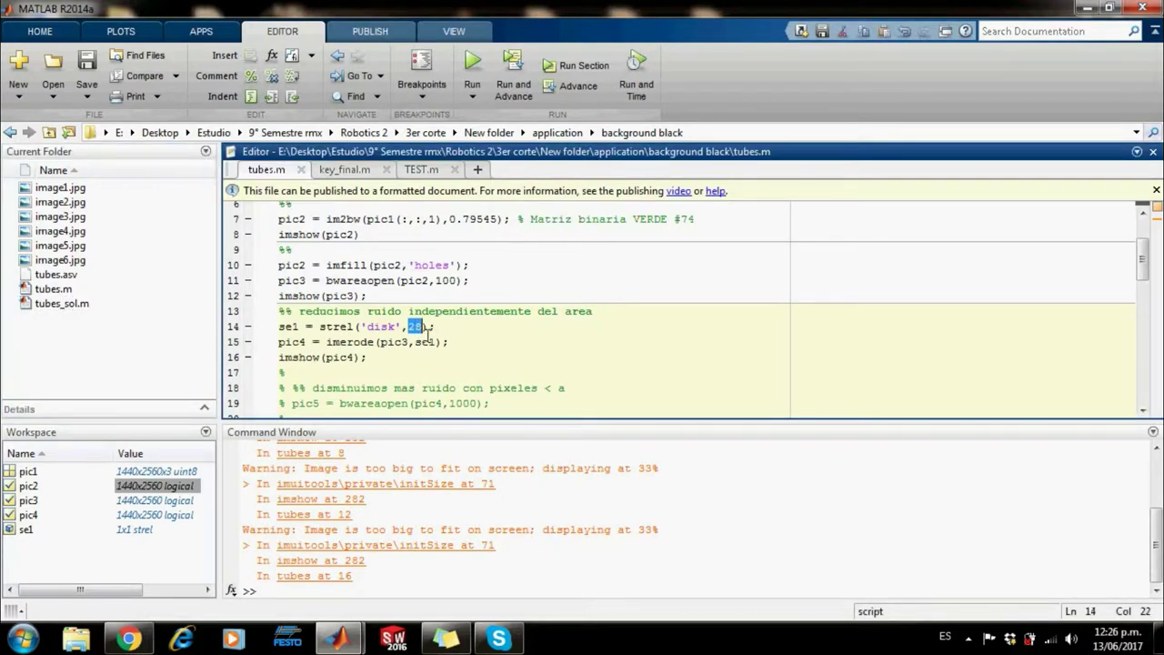
right_click(422, 327)
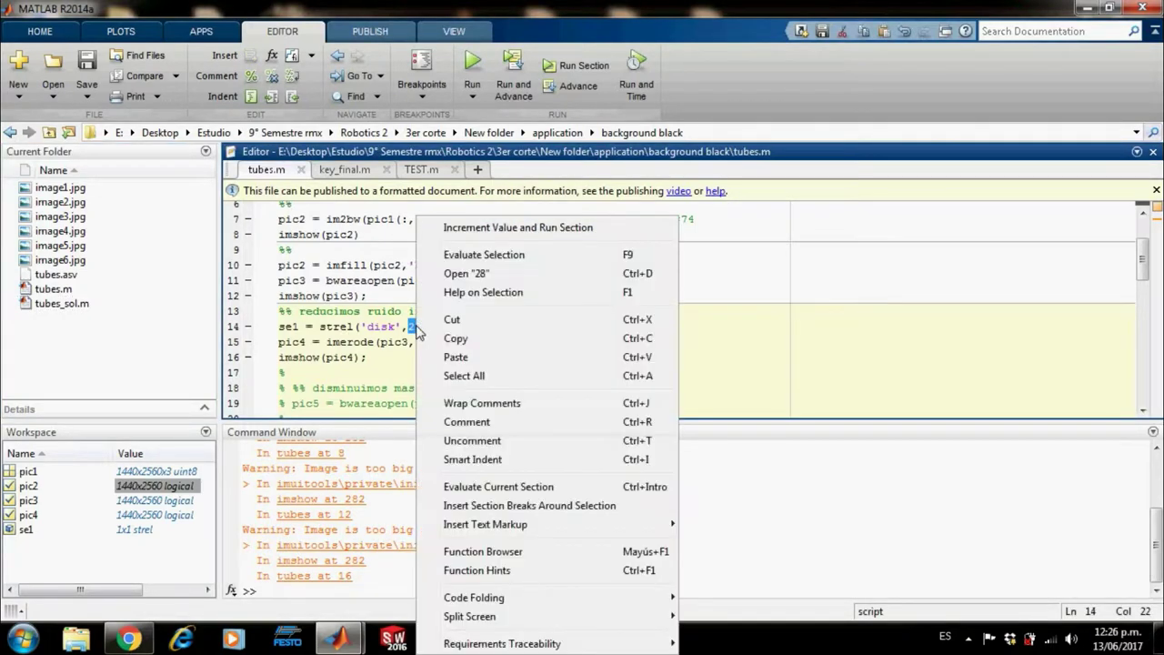
click(460, 229)
drag(460, 346, 153, 284)
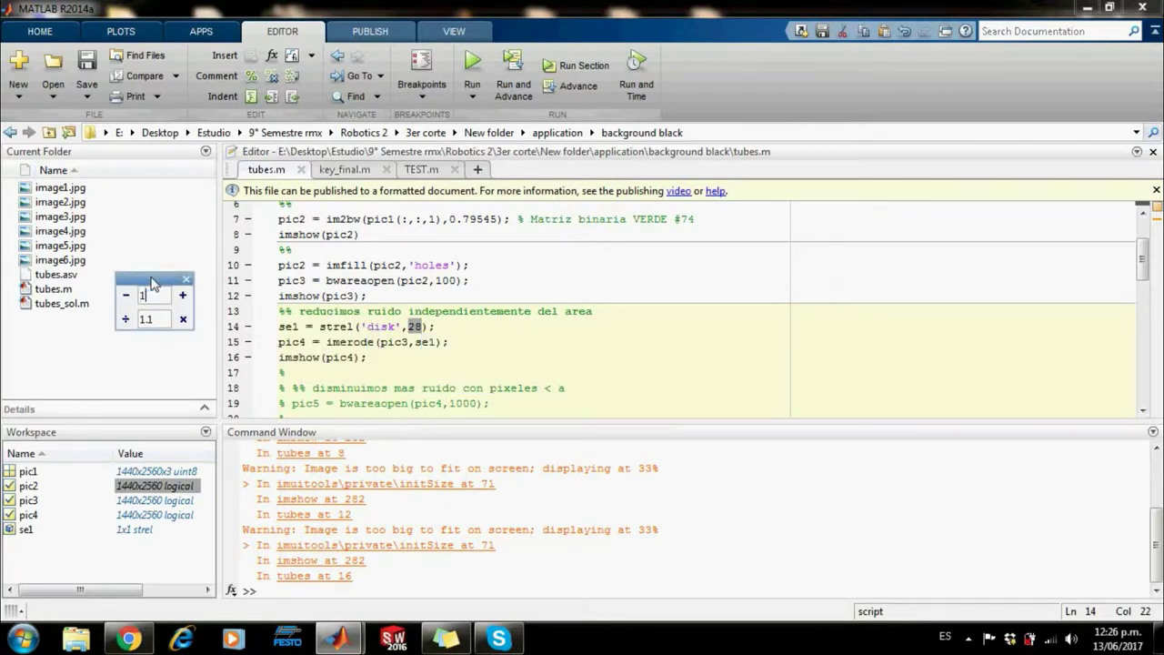
click(183, 295)
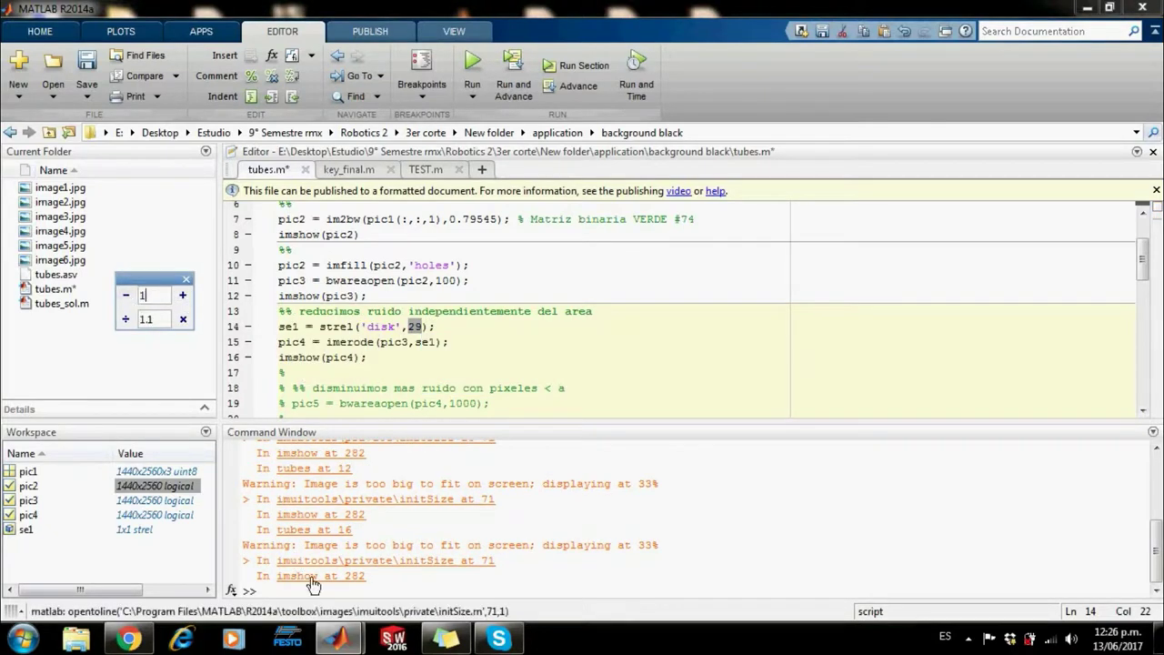
mouse_move(338, 640)
click(485, 557)
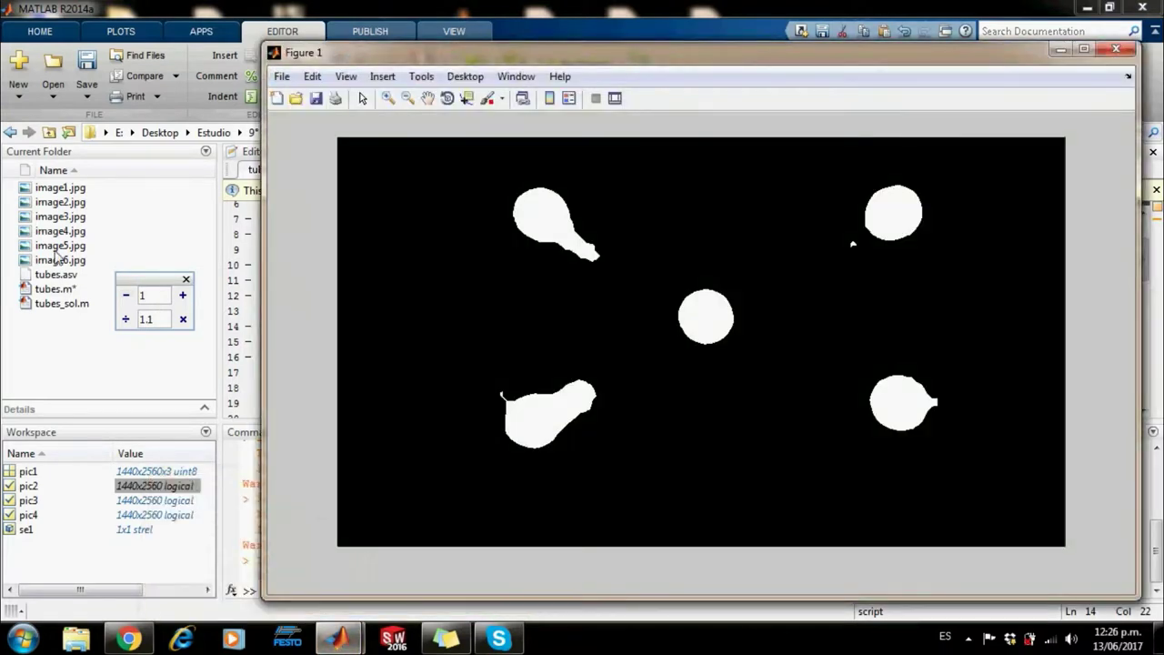
click(126, 310)
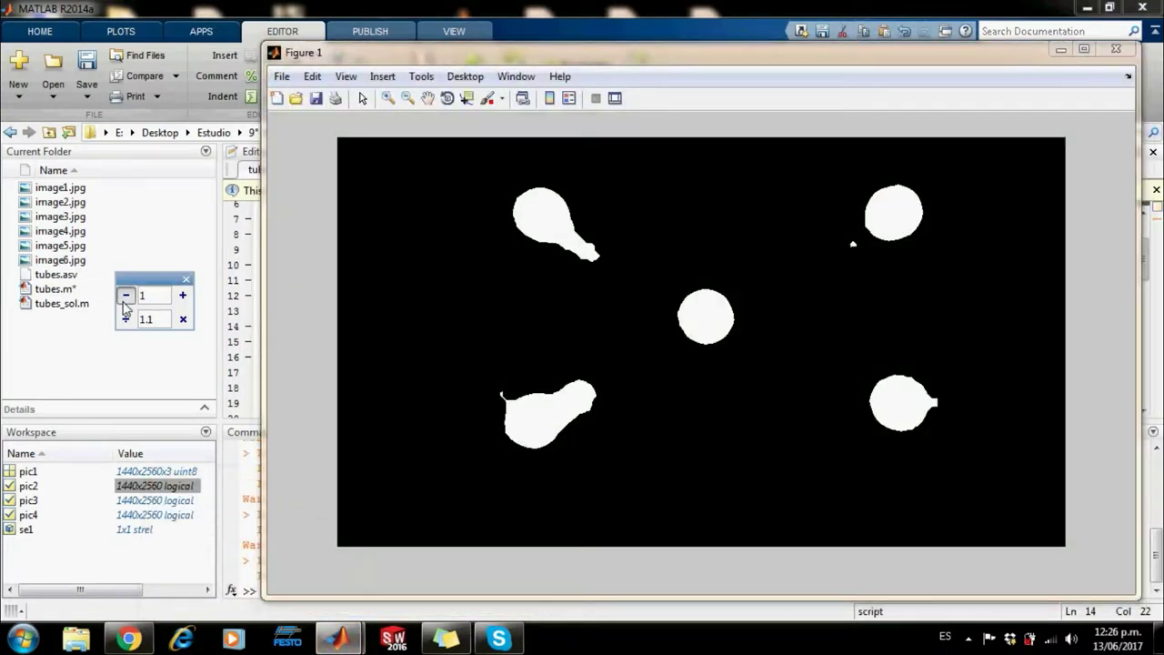
click(125, 301)
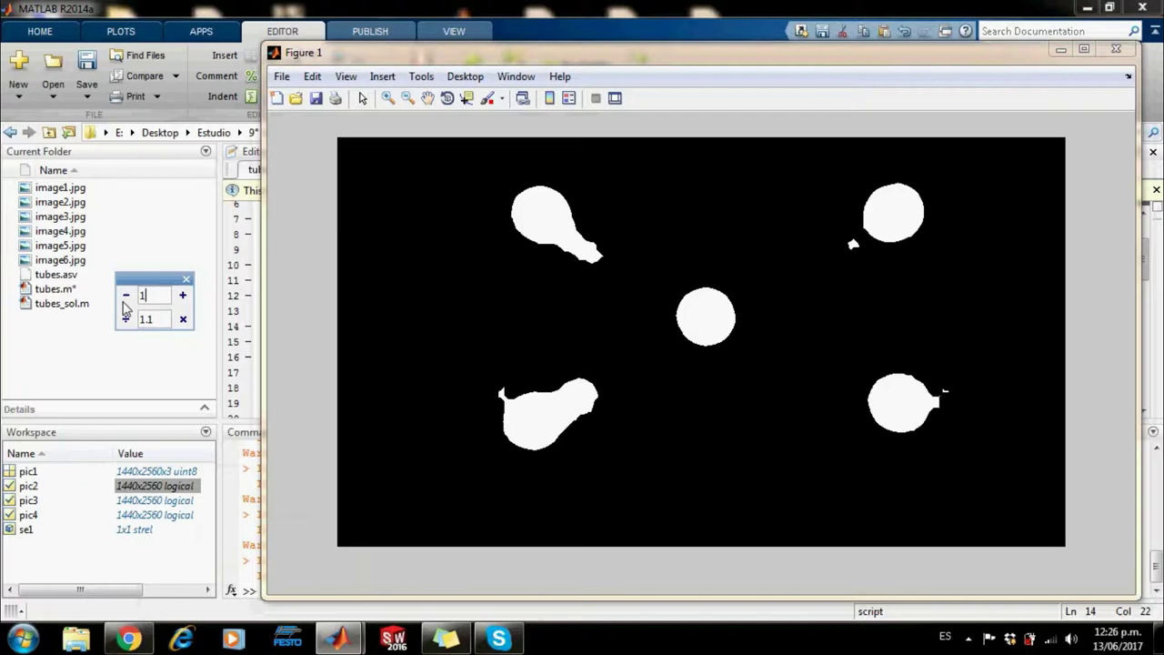
click(125, 296)
click(125, 297)
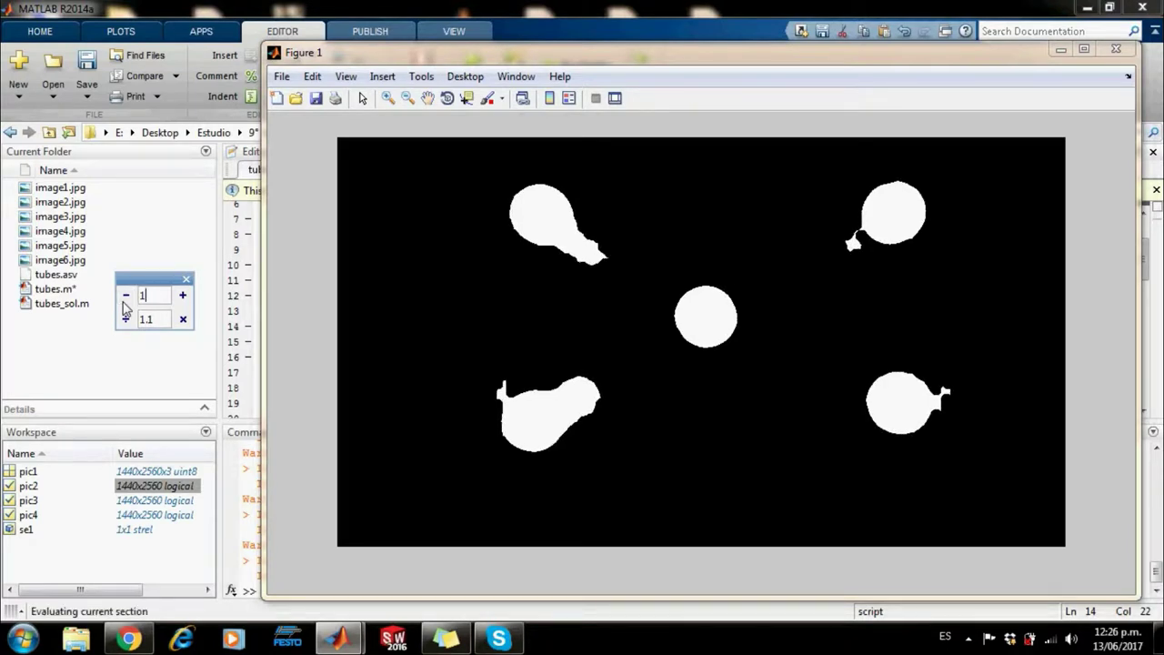
click(125, 300)
click(125, 300)
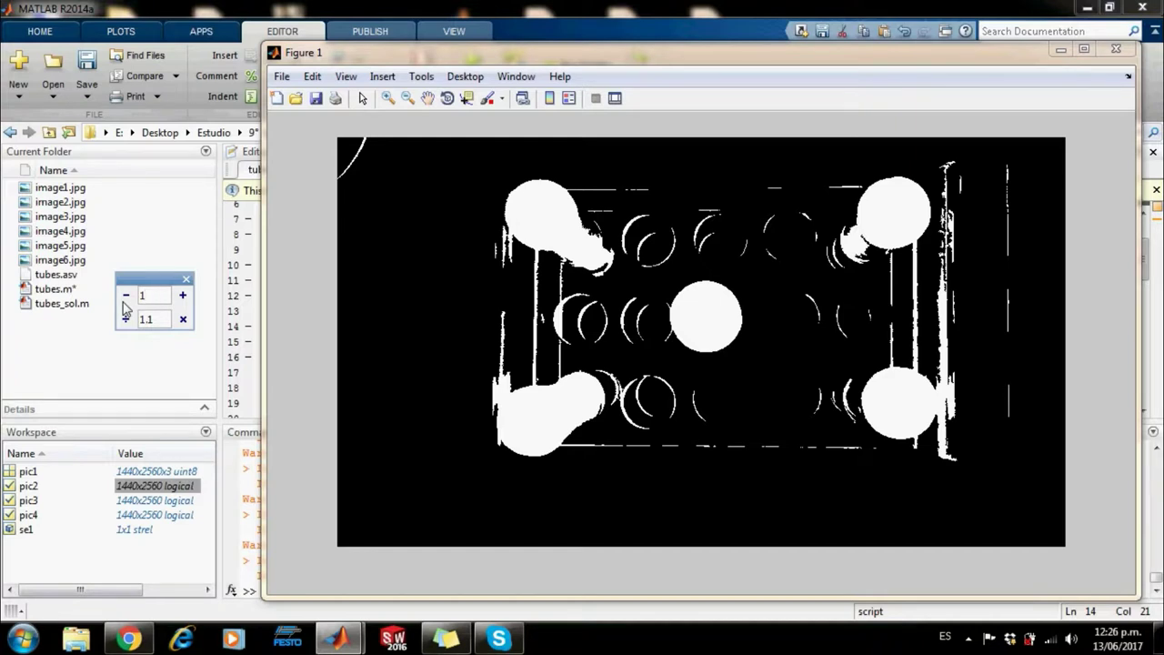
click(124, 303)
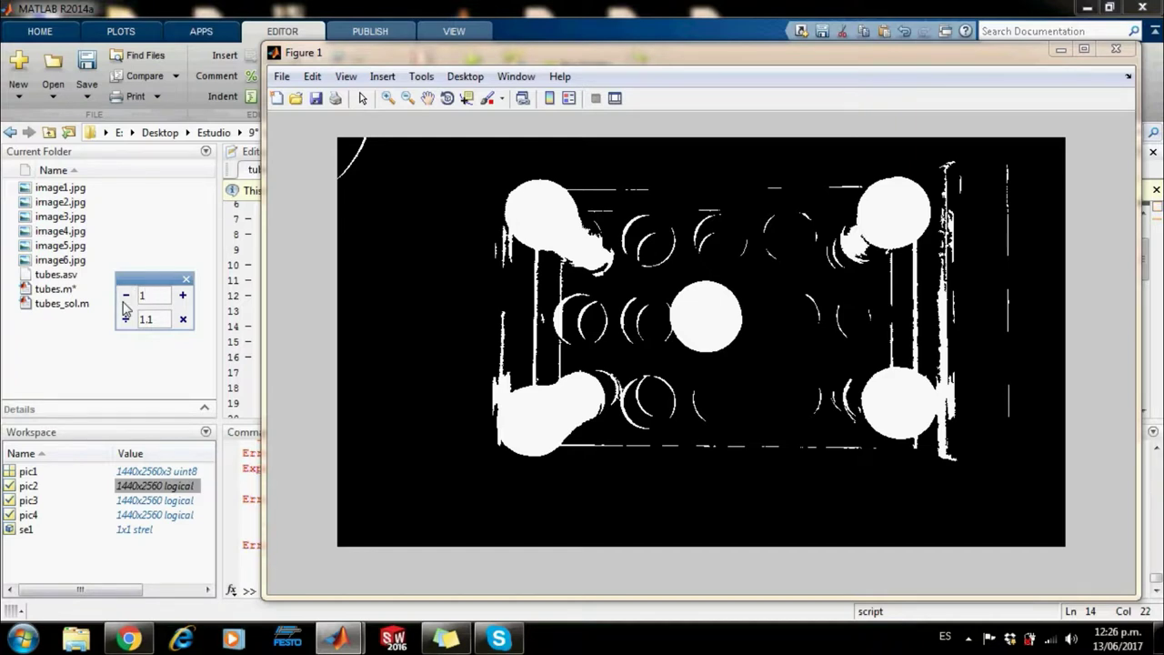
click(183, 295)
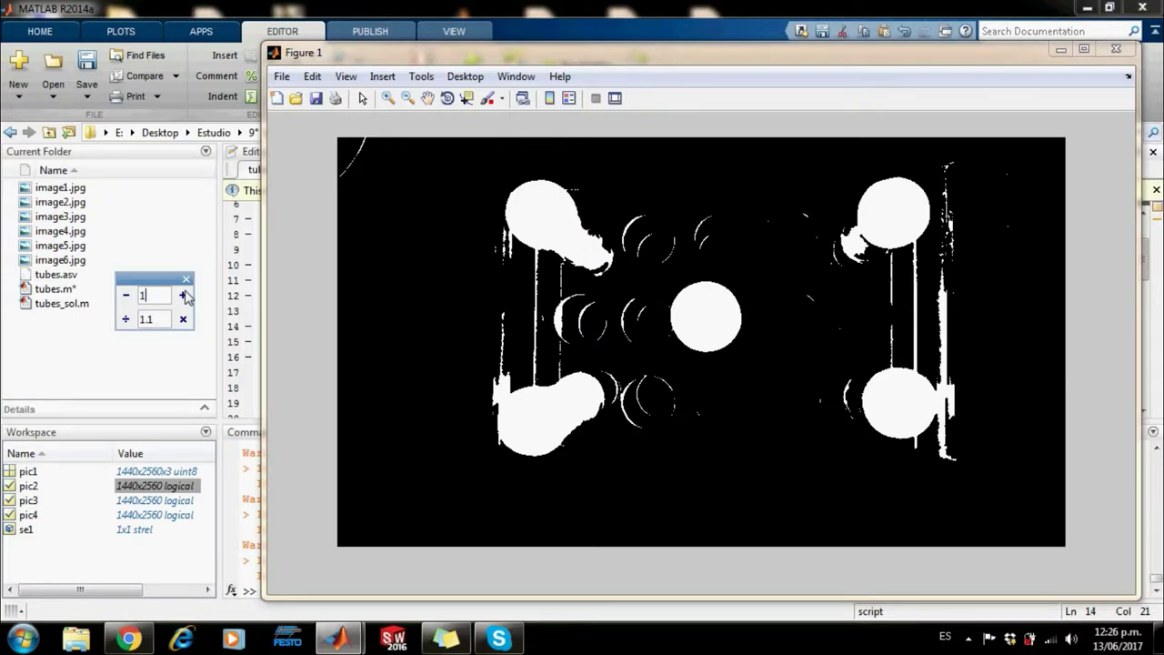
click(183, 295)
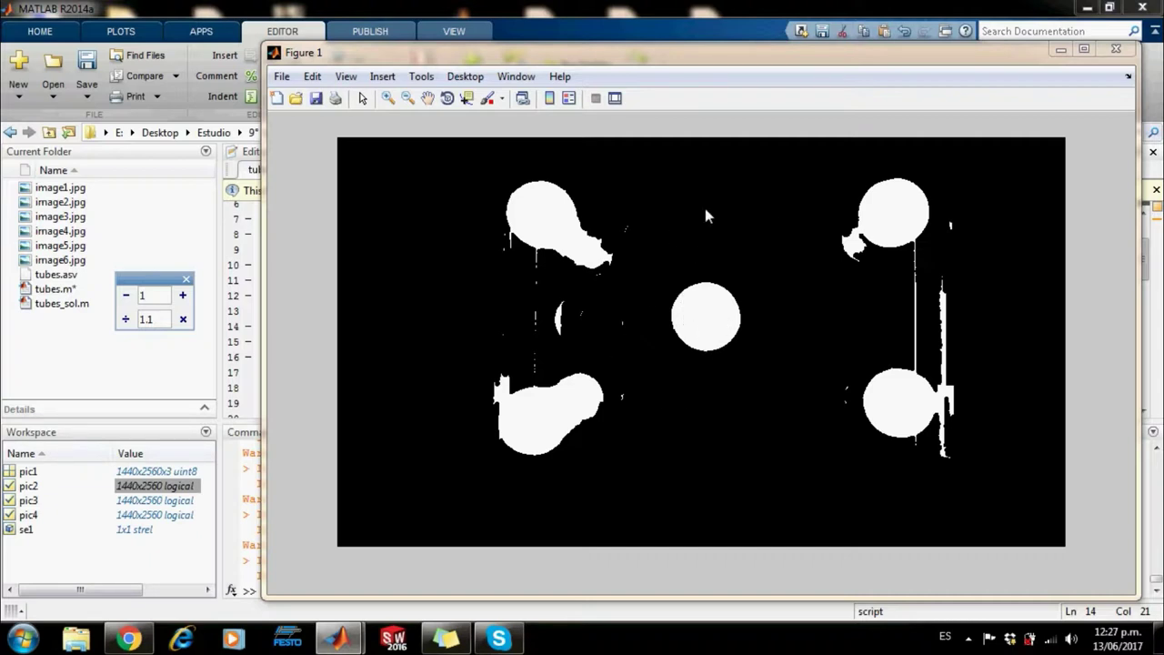
click(181, 295)
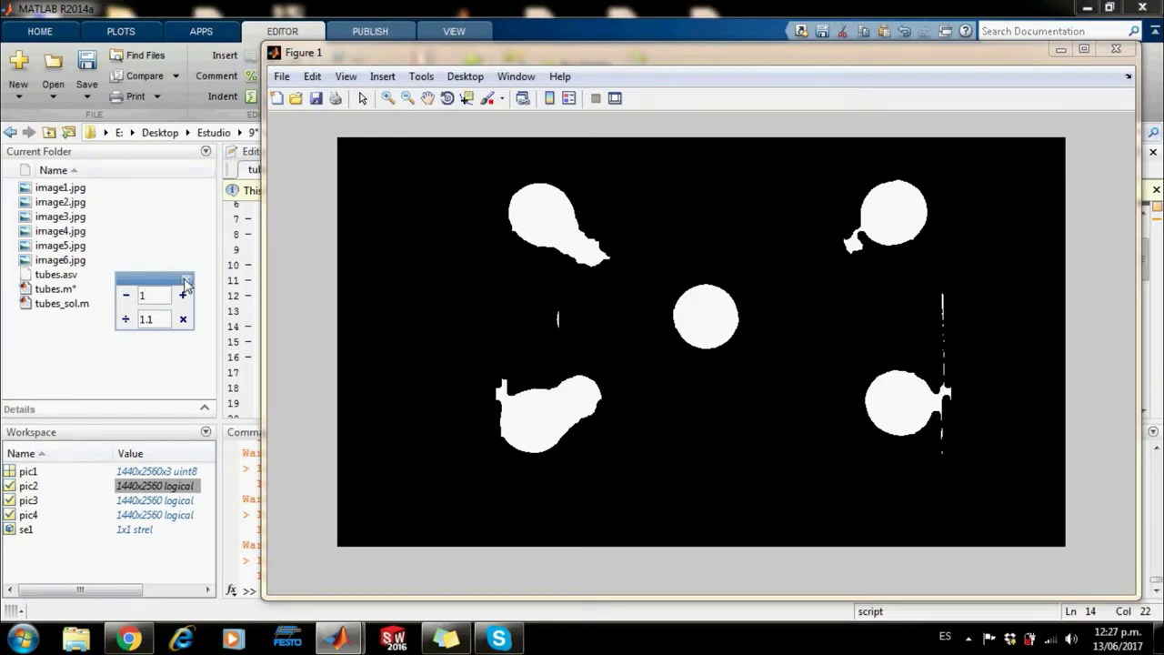
click(205, 282)
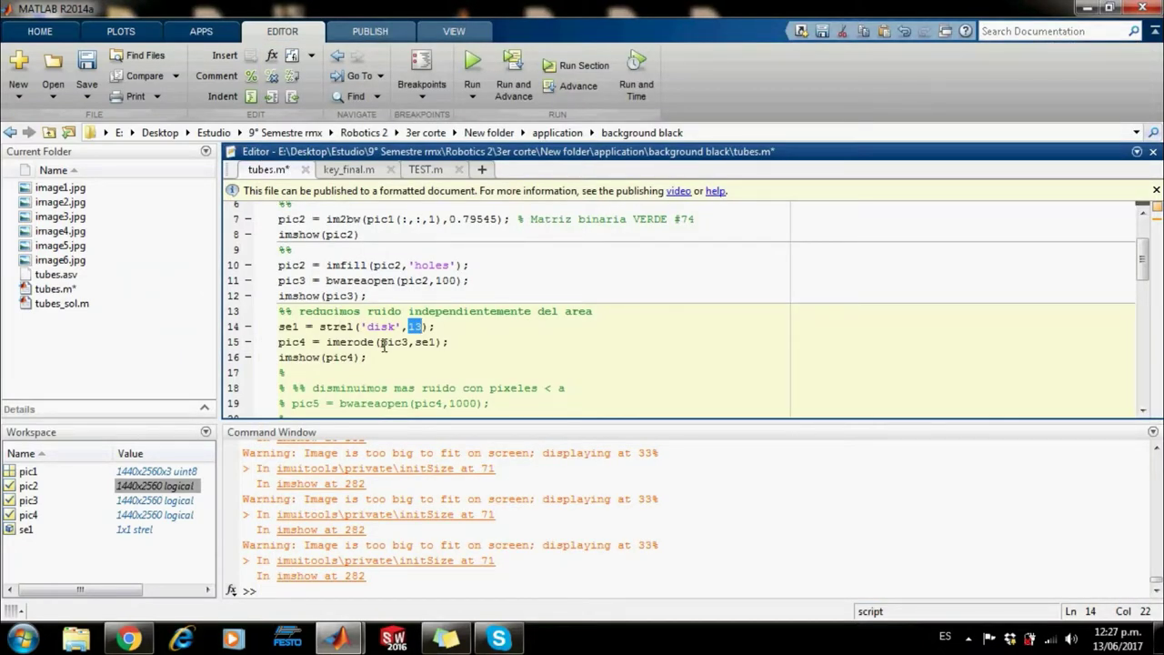
text(28)
click(529, 373)
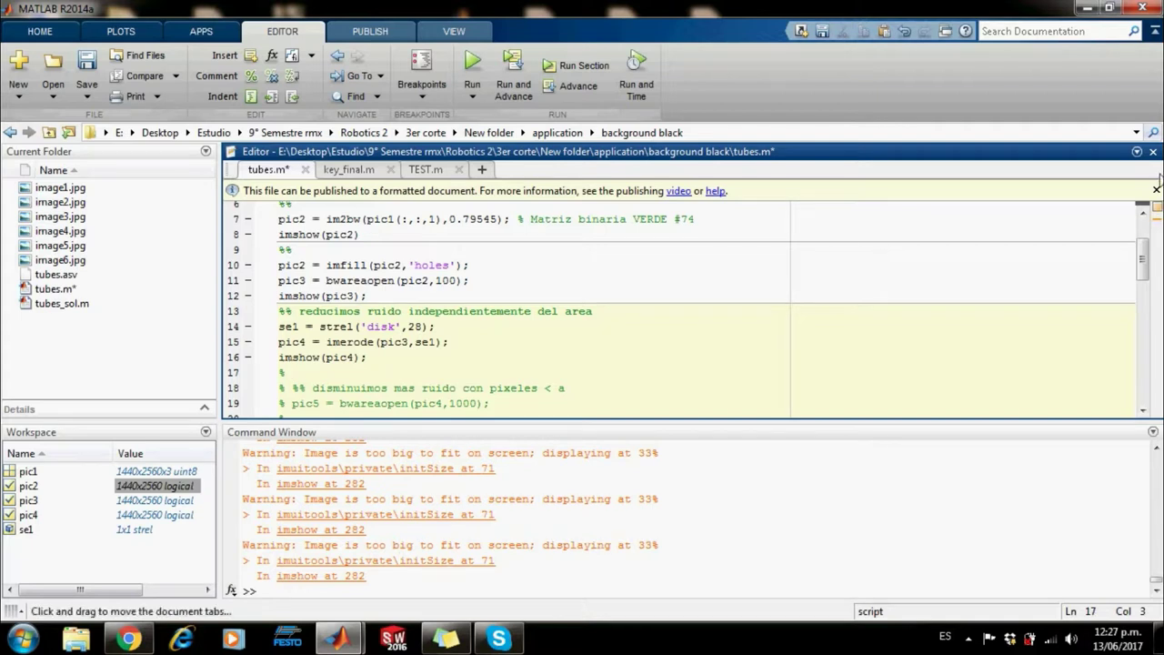
drag(1143, 260, 1143, 284)
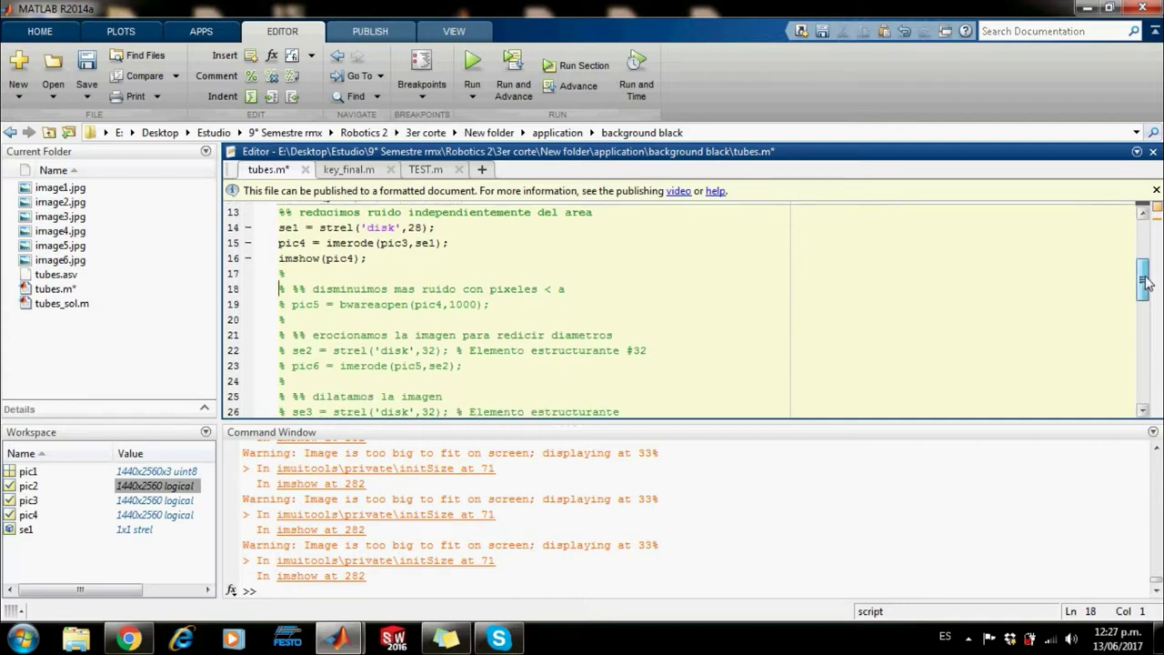
drag(1143, 269, 1143, 283)
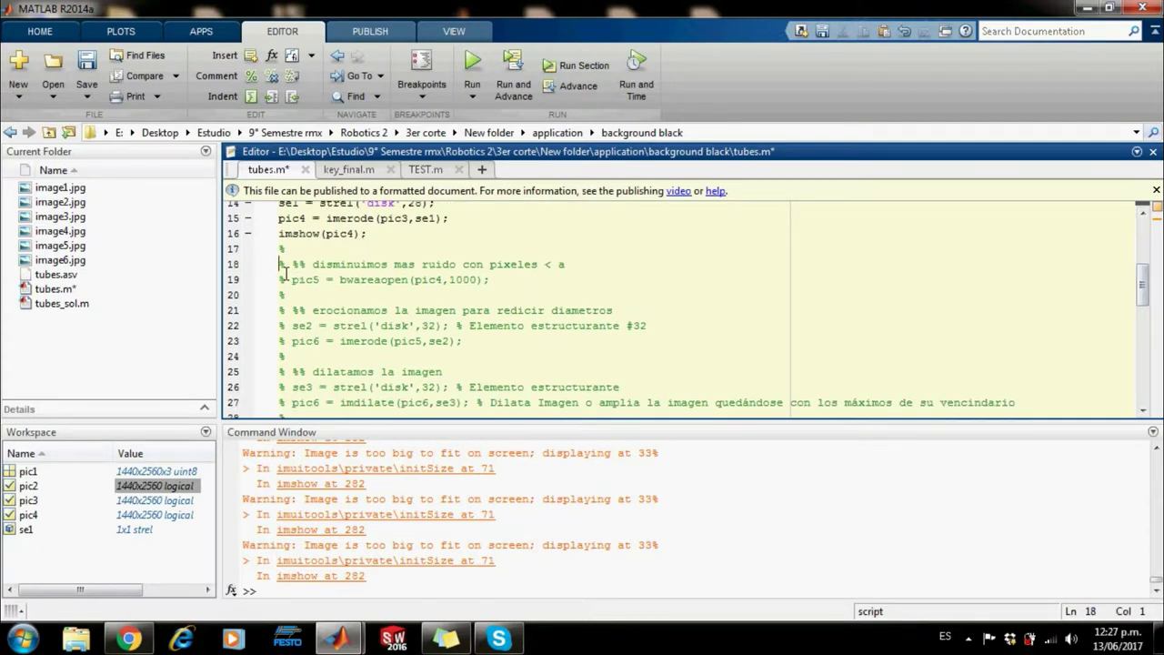
click(472, 61)
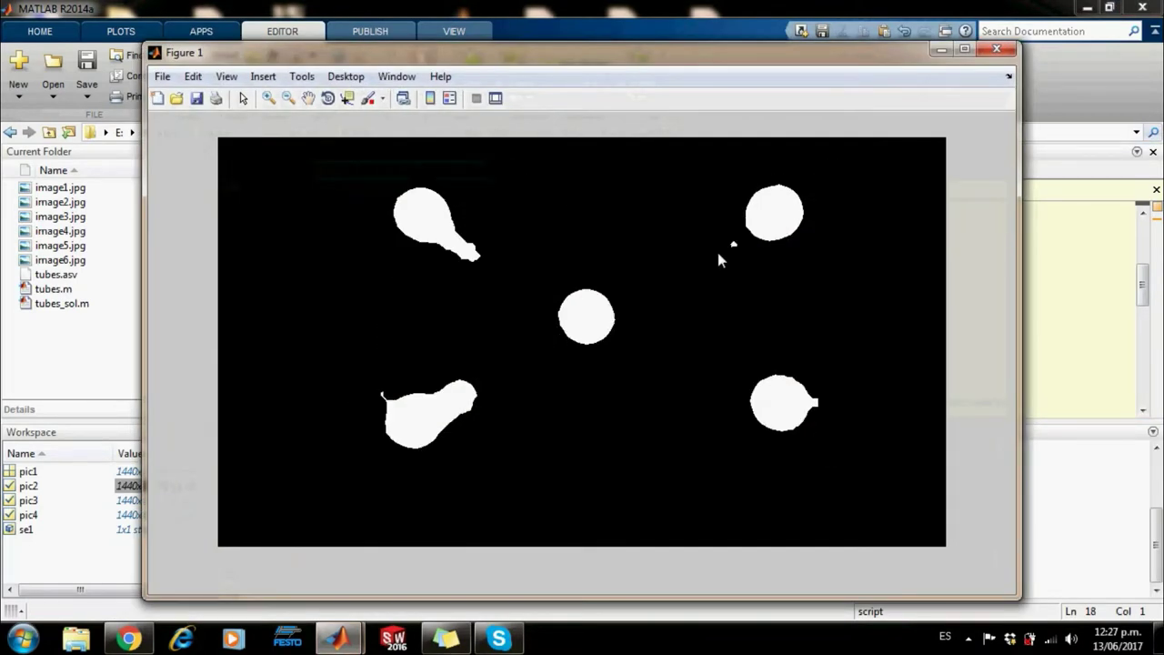
click(997, 51)
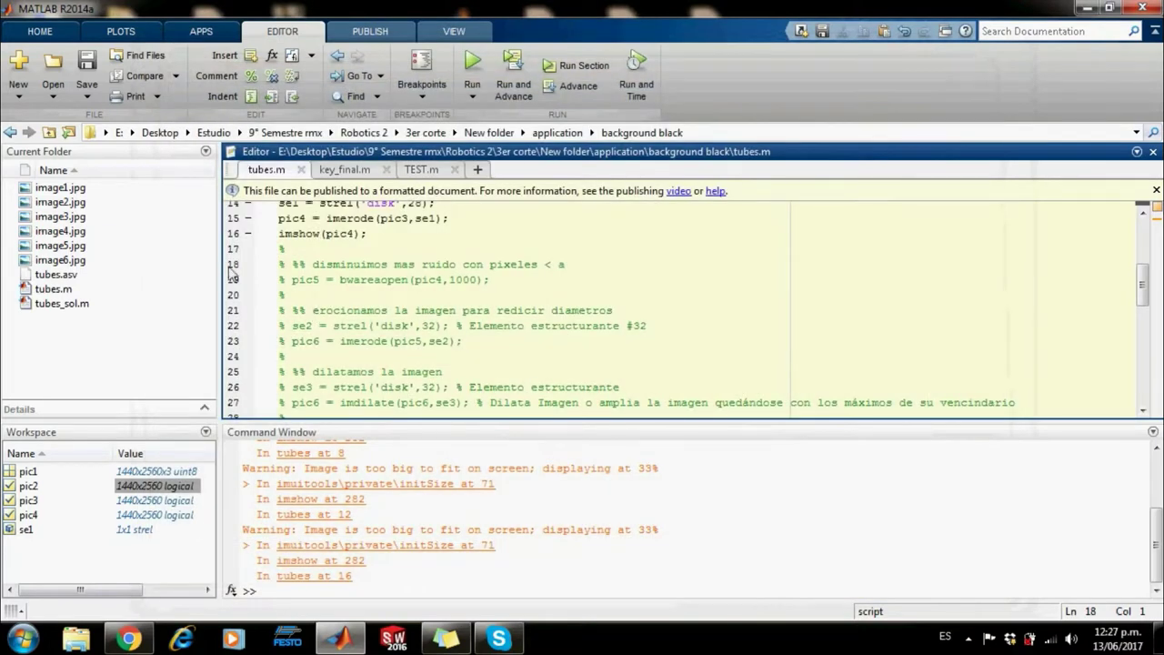
mouse_move(279, 264)
mouse_down()
mouse_move(384, 439)
mouse_move(530, 283)
mouse_move(579, 200)
mouse_move(595, 259)
mouse_up()
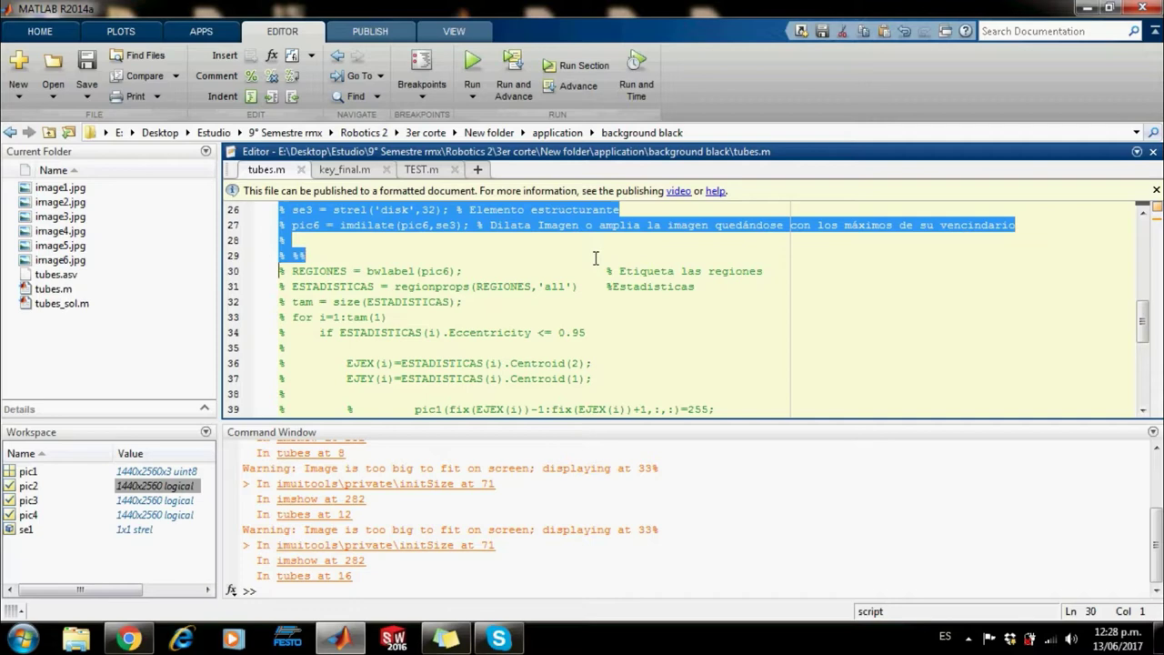
key(ctrl+t)
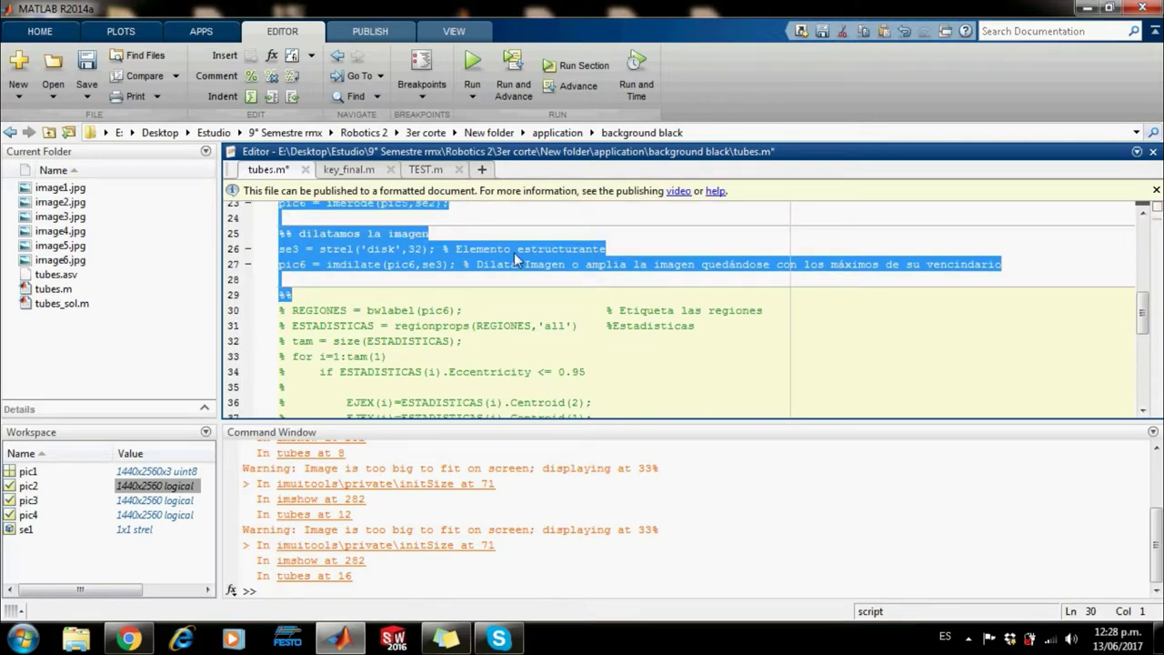
click(473, 315)
click(474, 60)
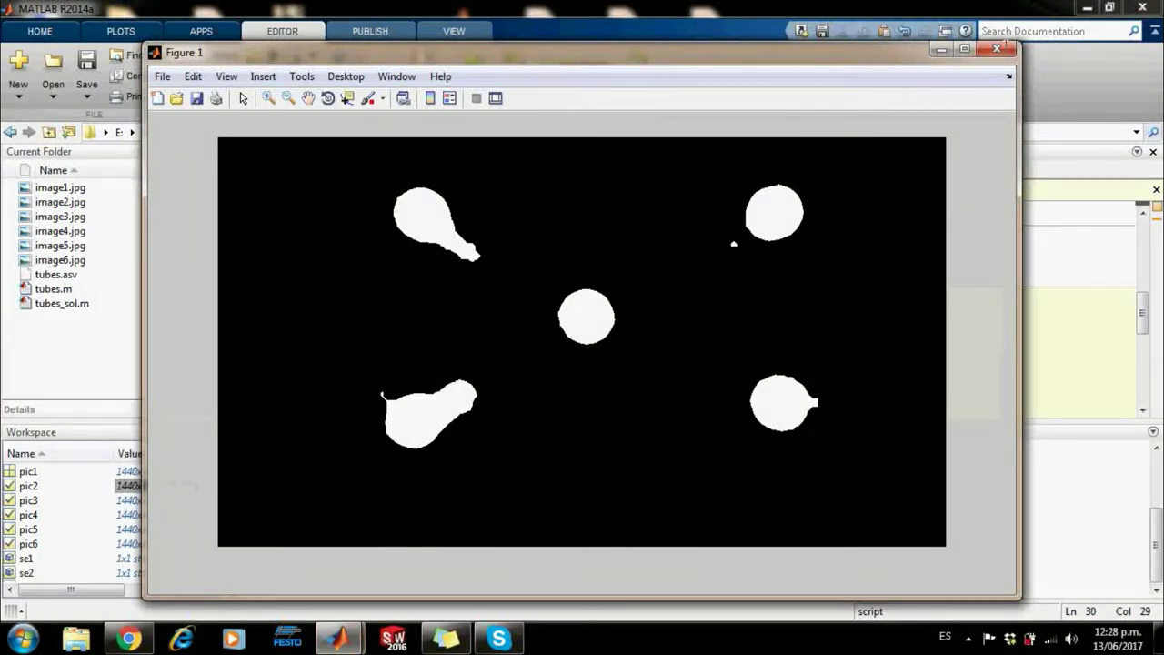
click(996, 48)
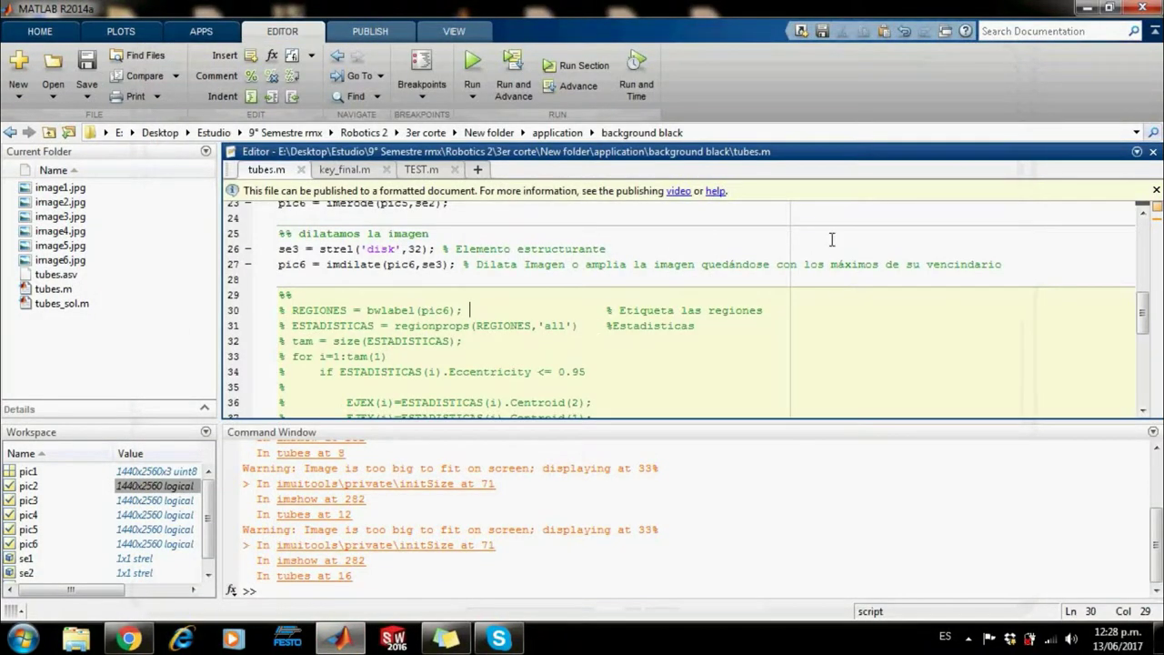
drag(1142, 312, 1145, 310)
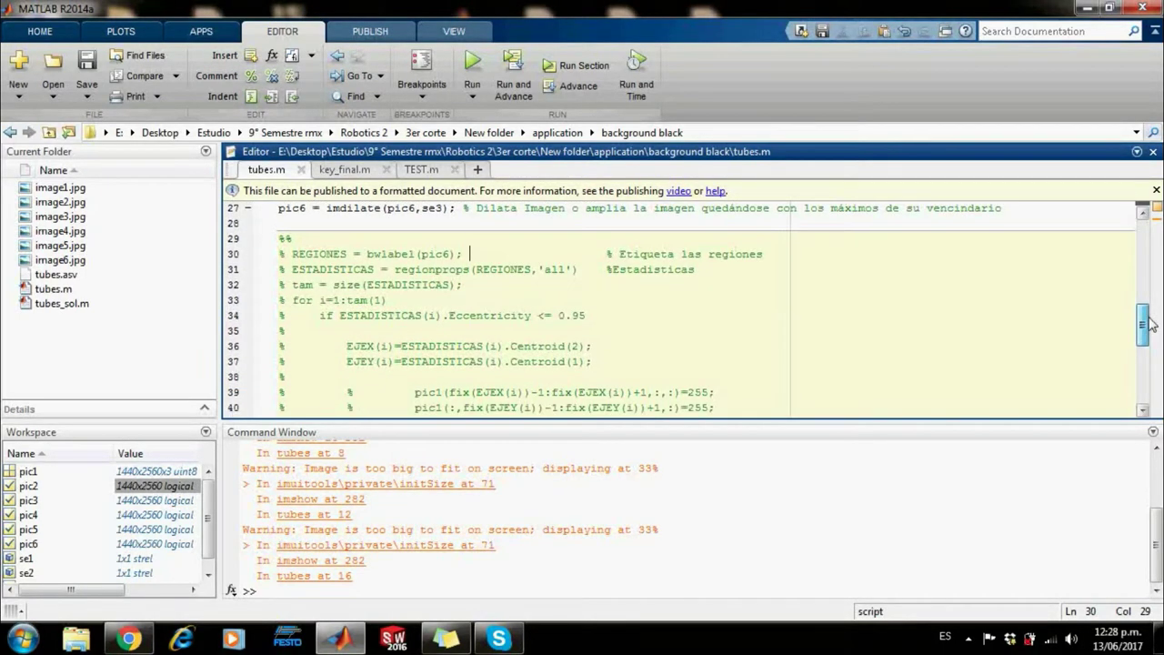
drag(1145, 310, 1147, 296)
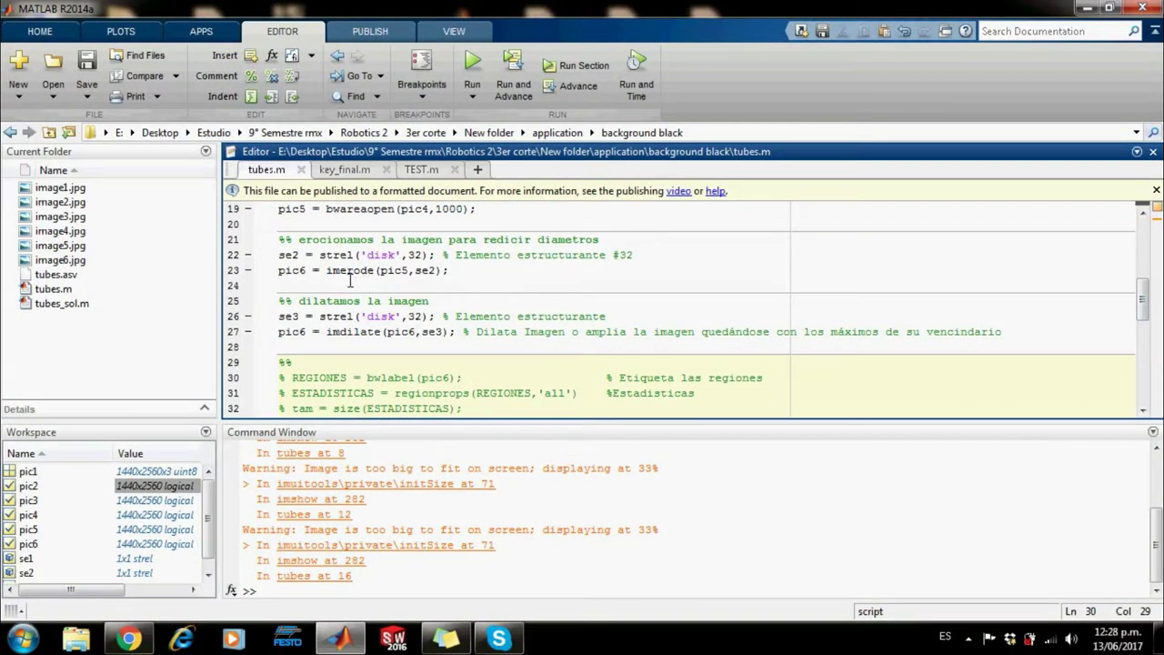
drag(328, 332, 378, 332)
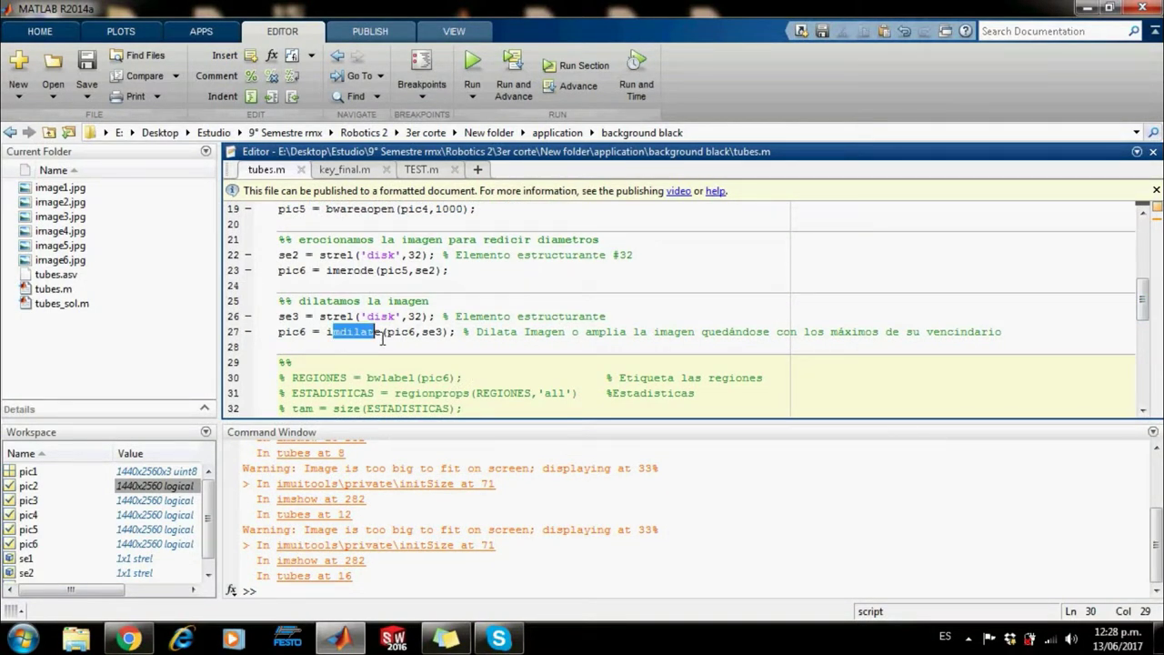
click(284, 380)
drag(286, 380, 484, 404)
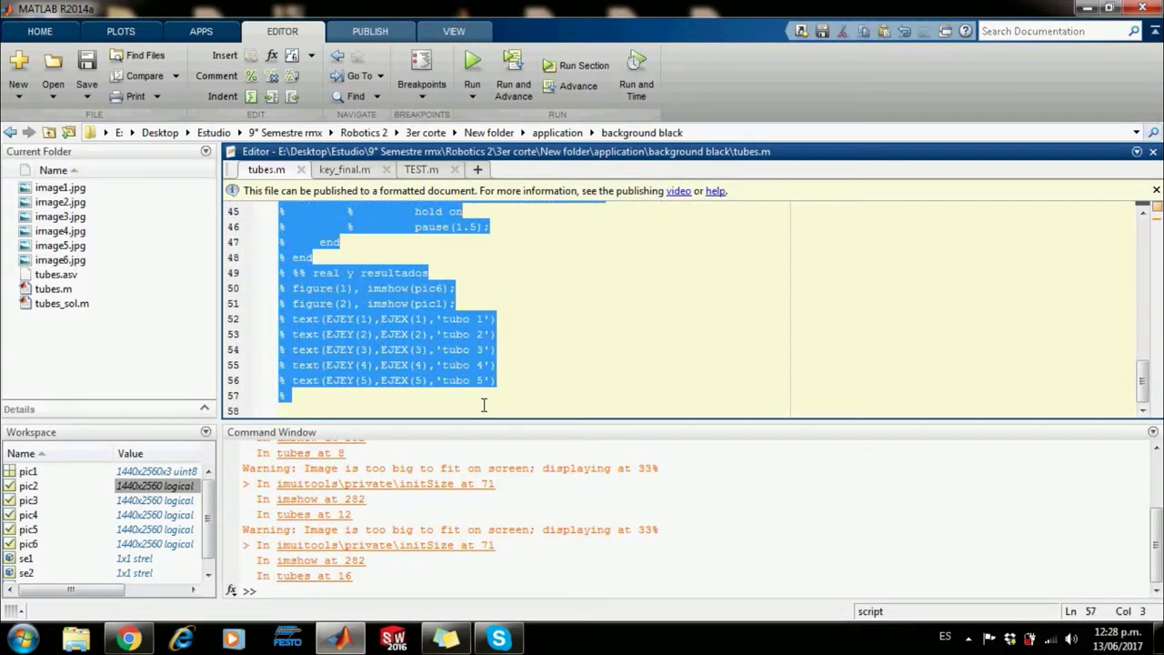
- Uncomment the region-labelling block (lines 30–57), rerun, and check tubo 1–5 labels on the photo
key(ctrl+t)
click(567, 358)
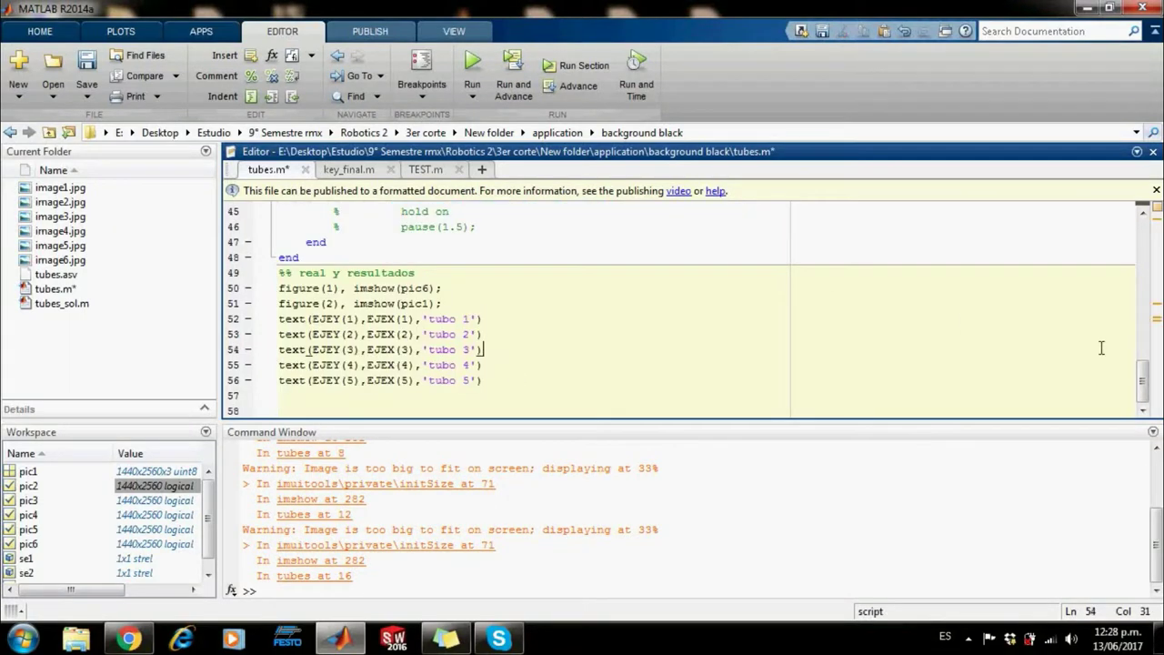
drag(1144, 382, 1154, 346)
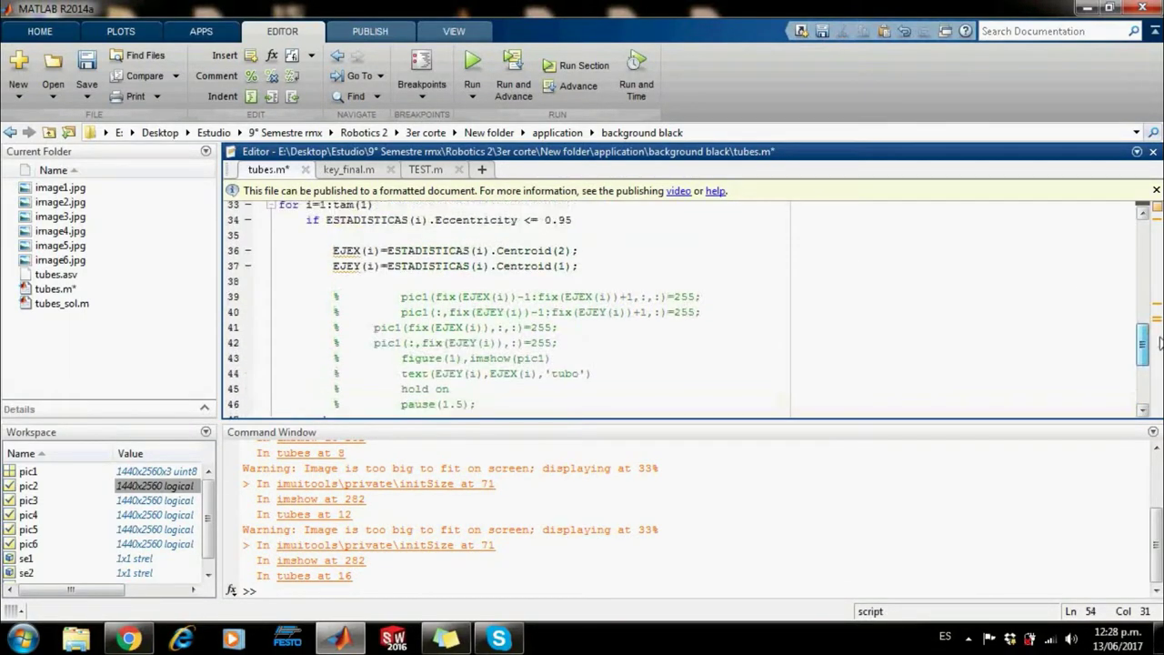
click(473, 62)
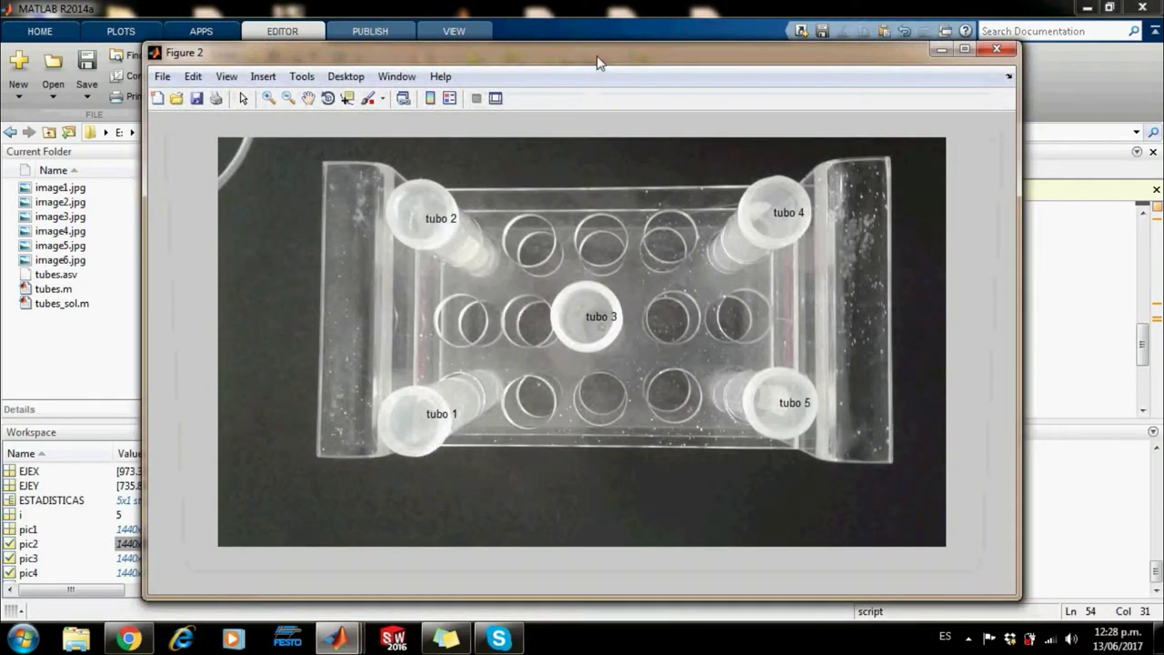
drag(598, 56, 591, 627)
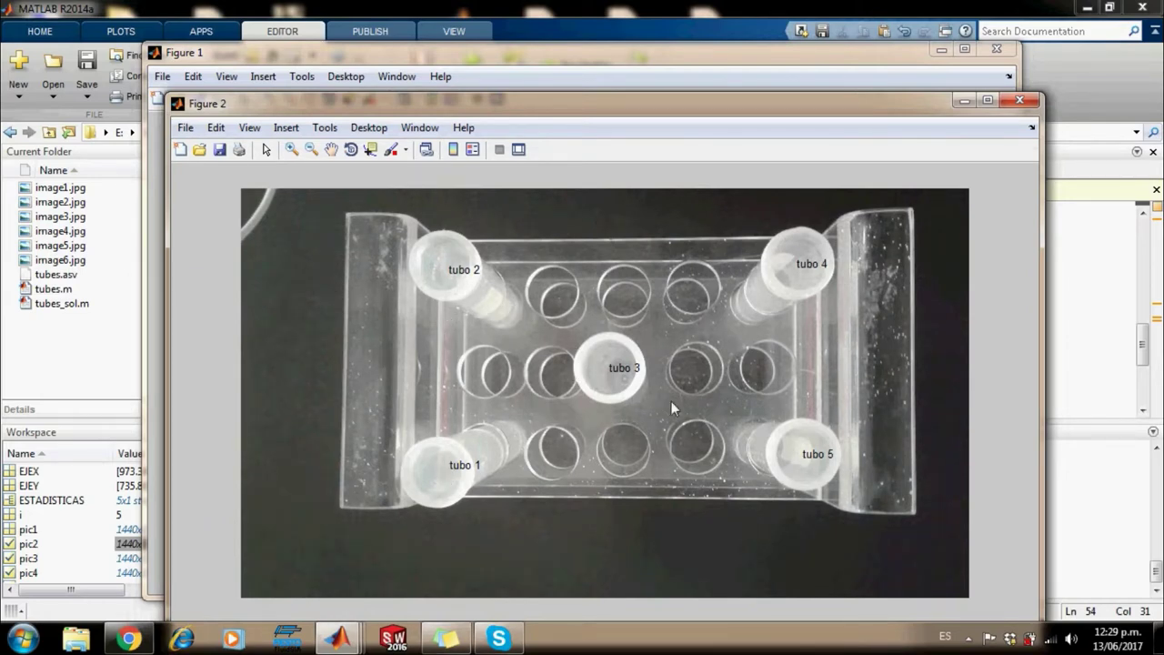
click(1012, 102)
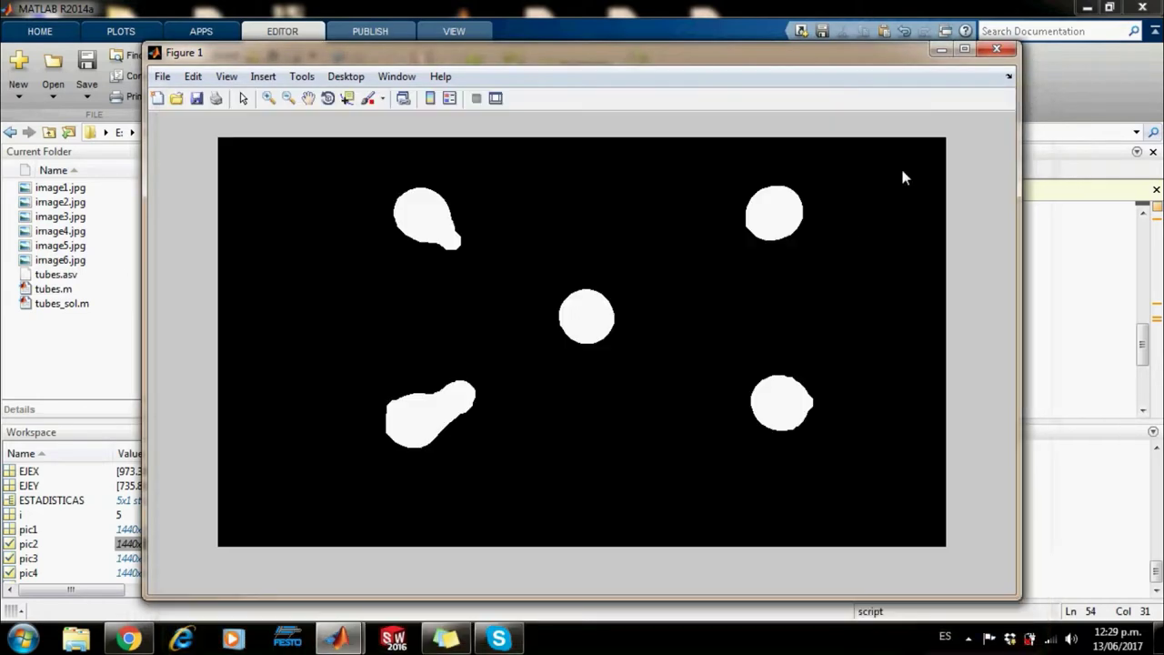
click(997, 48)
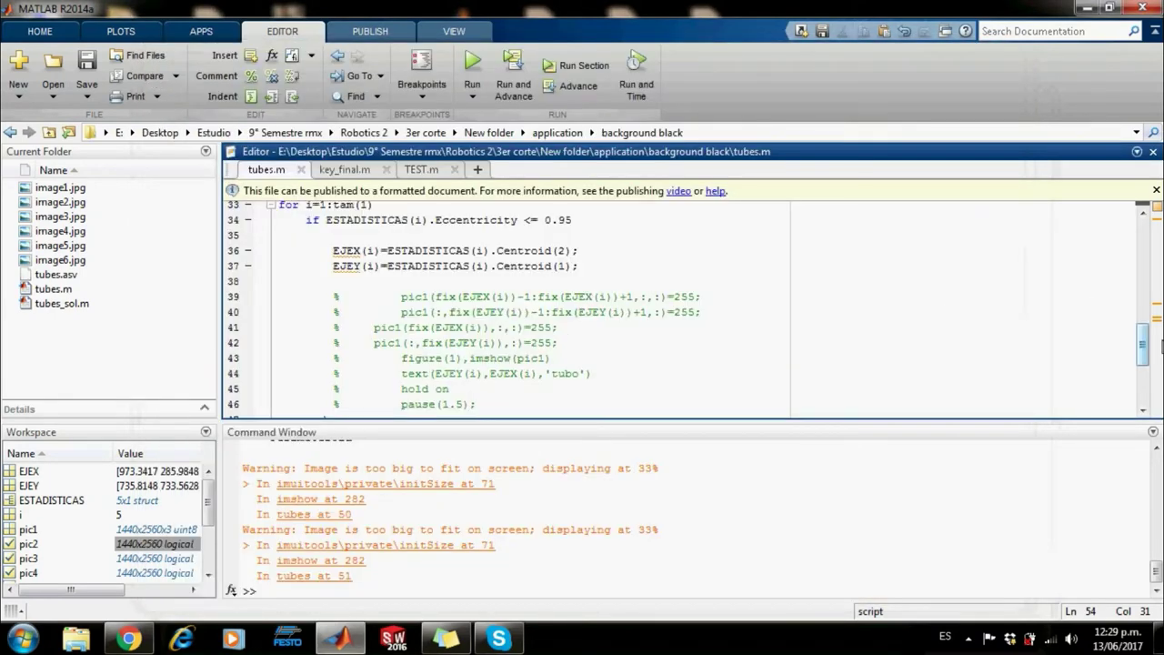
- Switch line 4 to image1 and run tubes.m, confirming all five tubes are labelled
mouse_move(1144, 345)
mouse_down()
mouse_move(1146, 387)
mouse_move(1146, 251)
mouse_up()
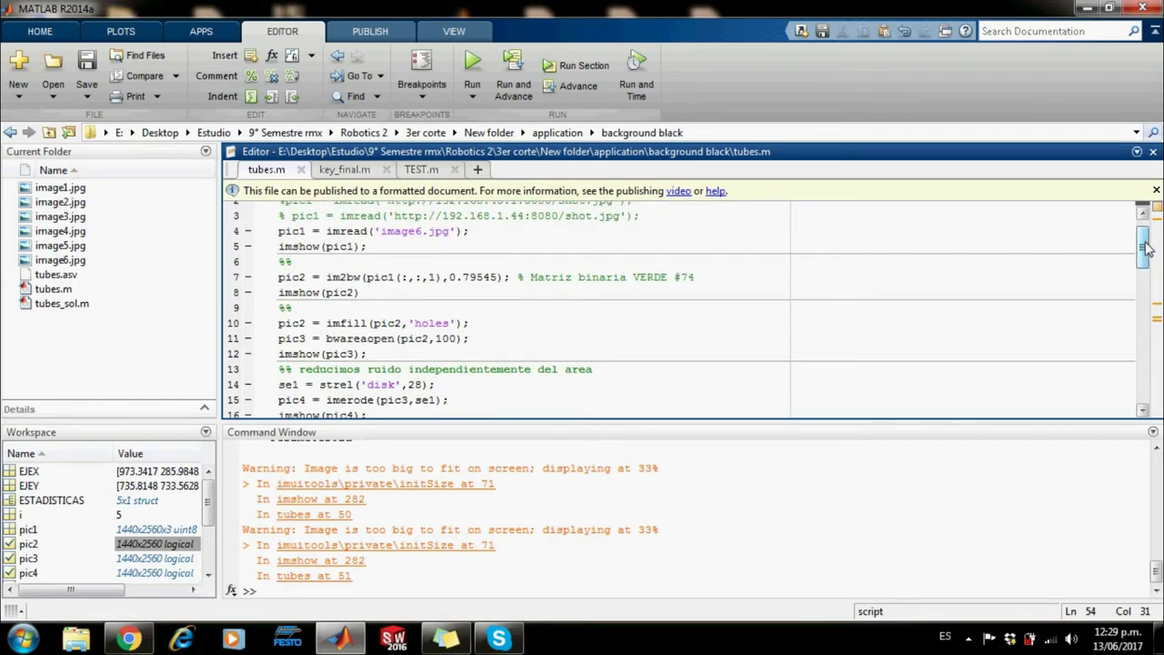
scroll(1146, 251, up, 1)
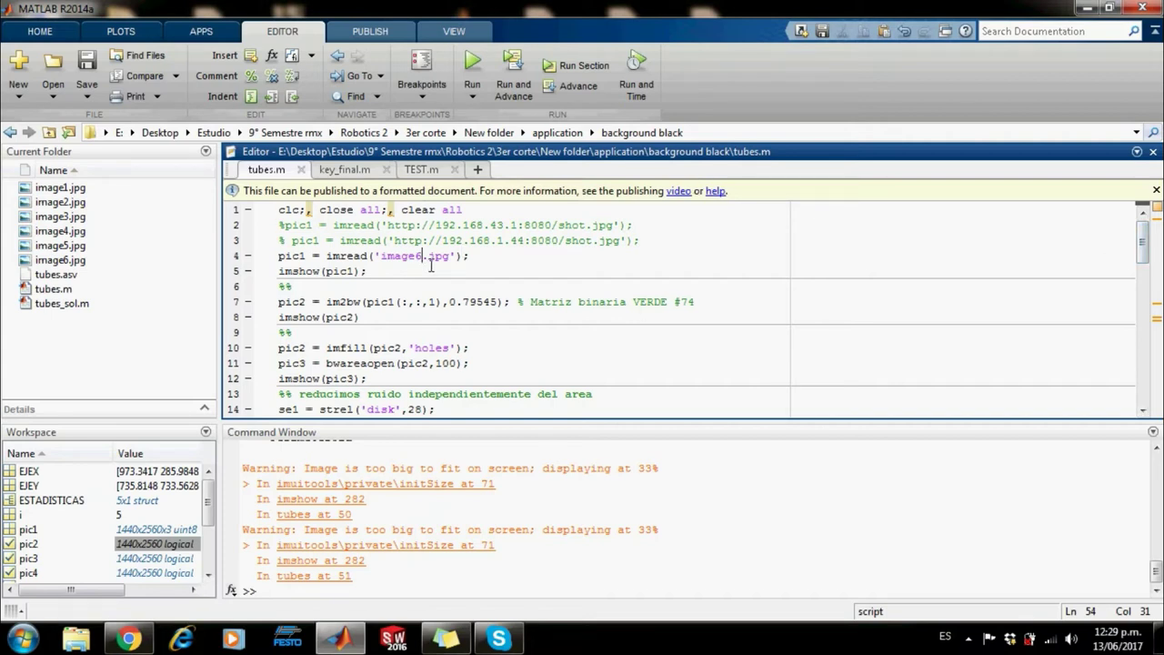
key(BackSpace)
text(1)
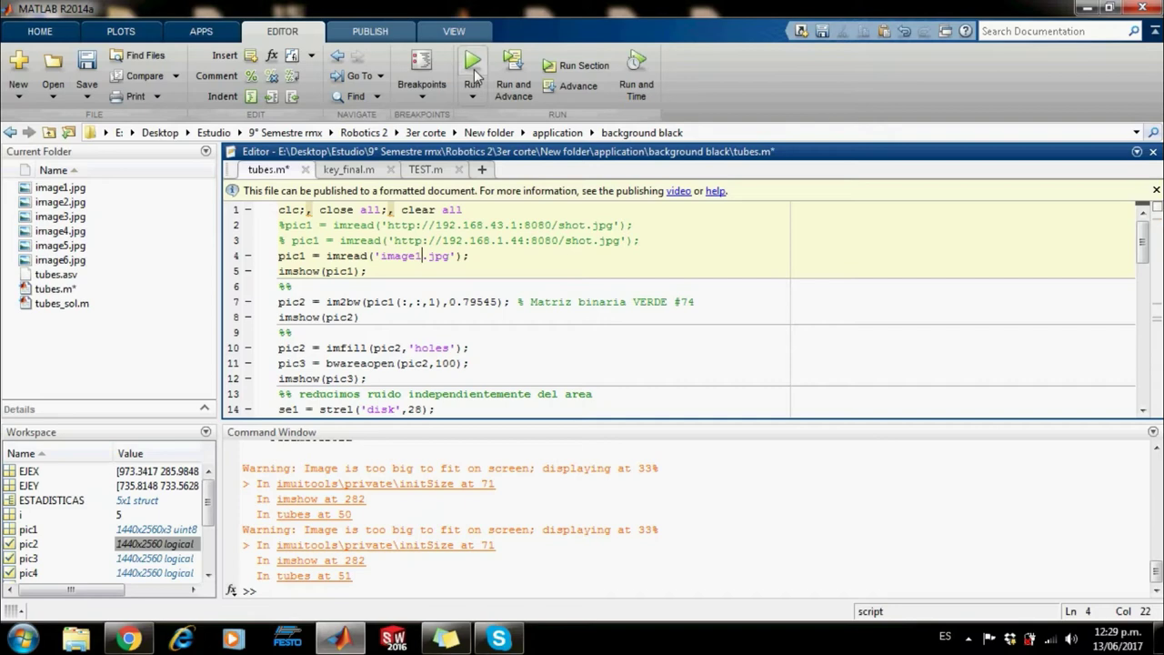
click(474, 71)
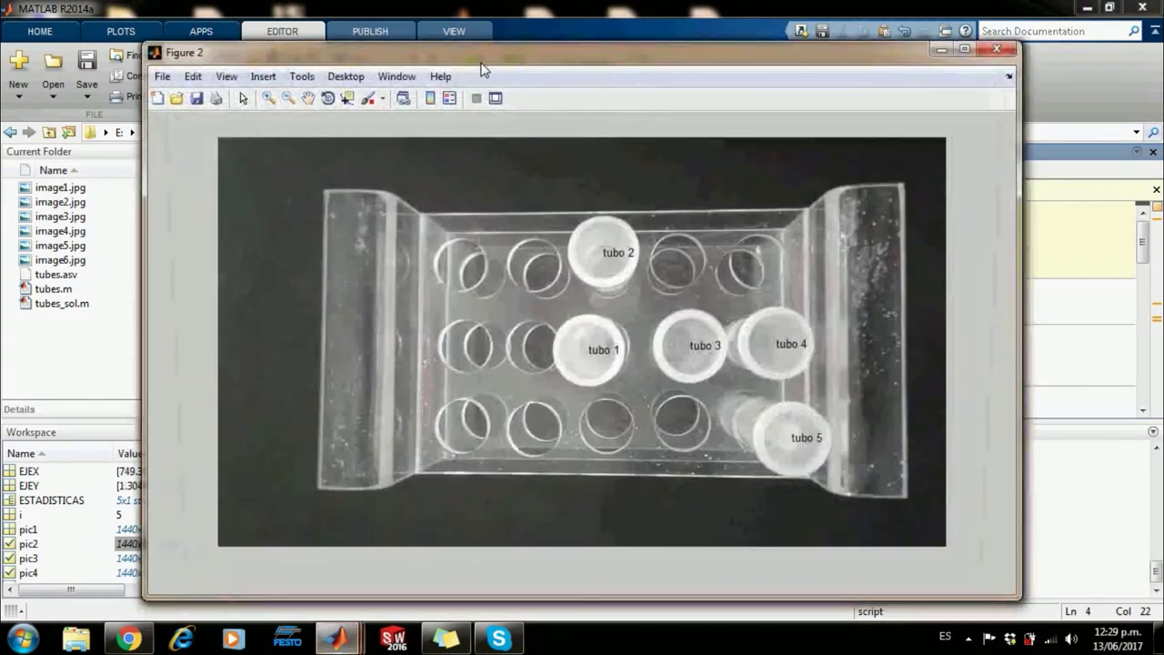
click(996, 50)
click(996, 50)
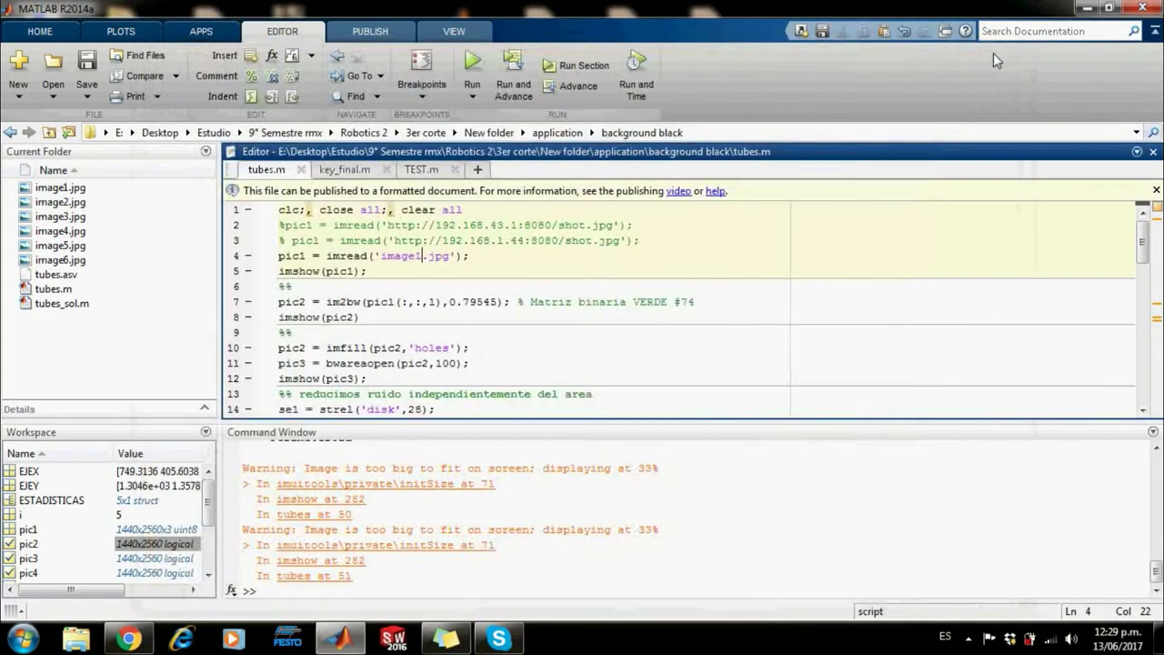
- Run tubes.m on image2 and check the five tube labels
key(BackSpace)
text(2)
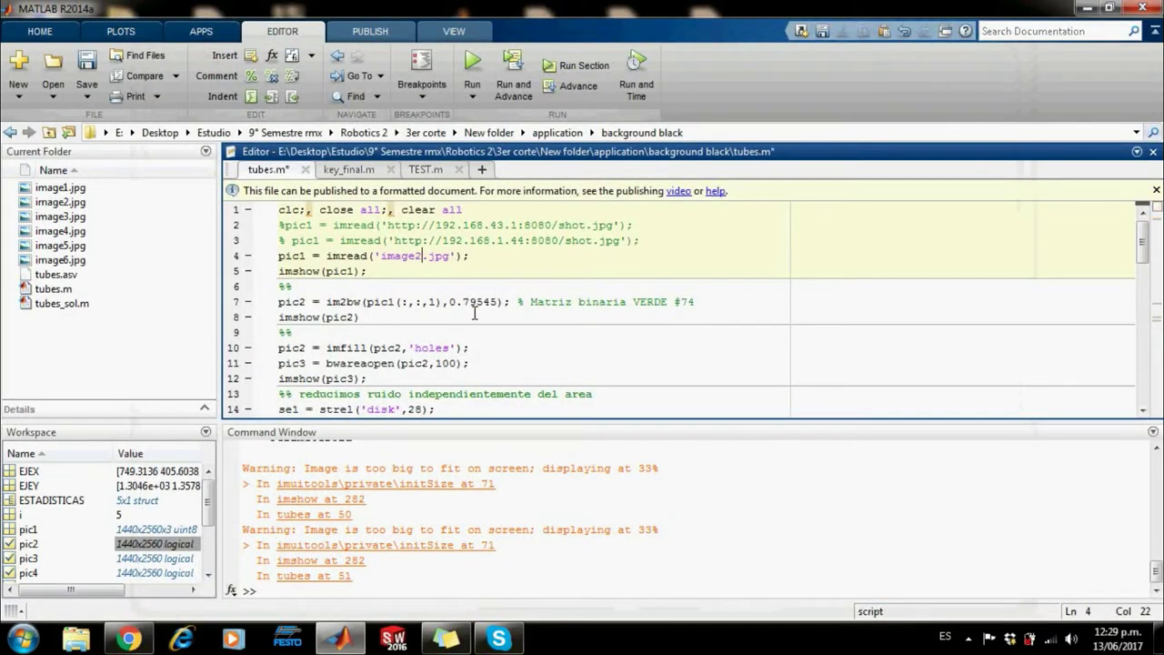
click(474, 61)
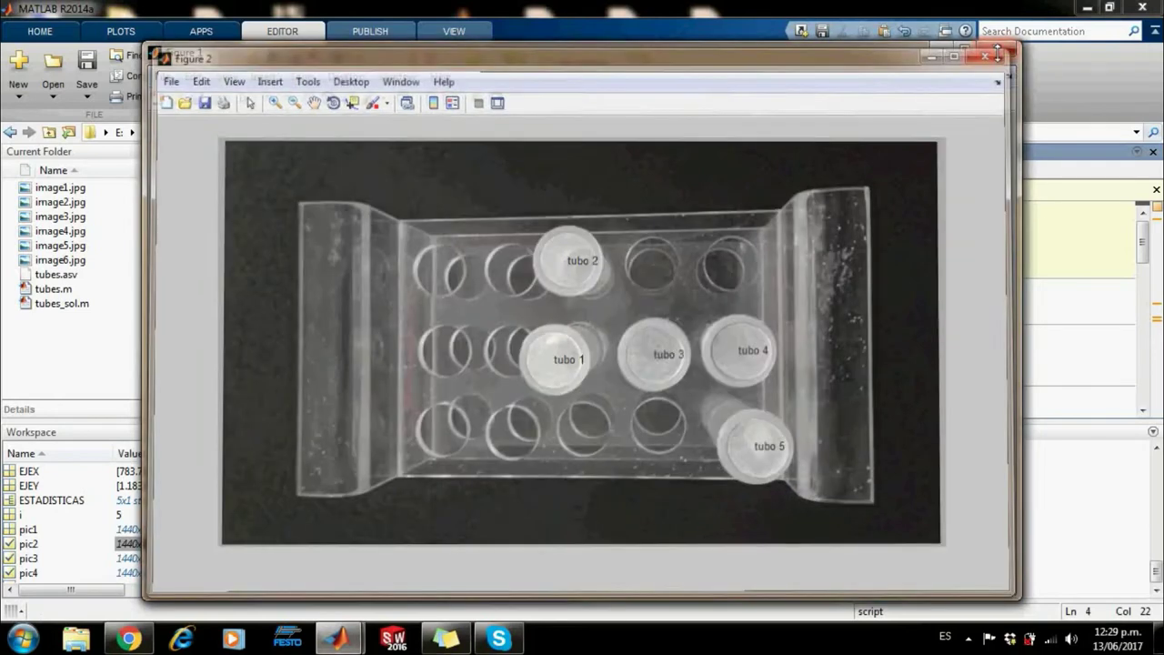
click(997, 48)
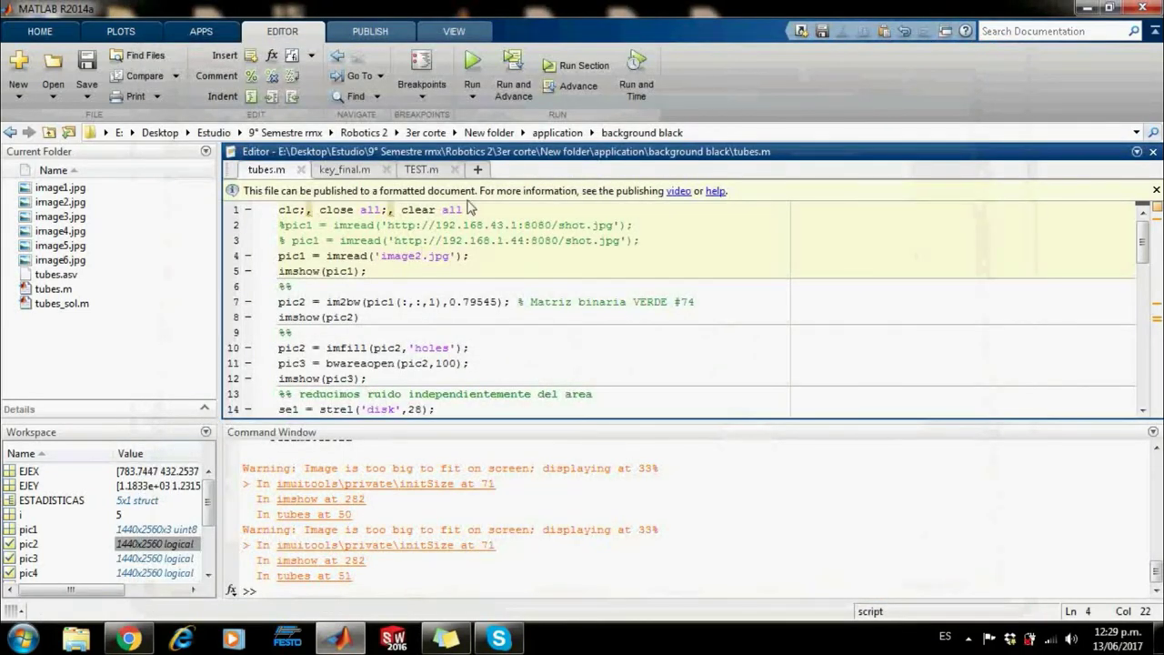
- Run tubes.m on image3 and check the five tube labels
key(BackSpace)
text(3)
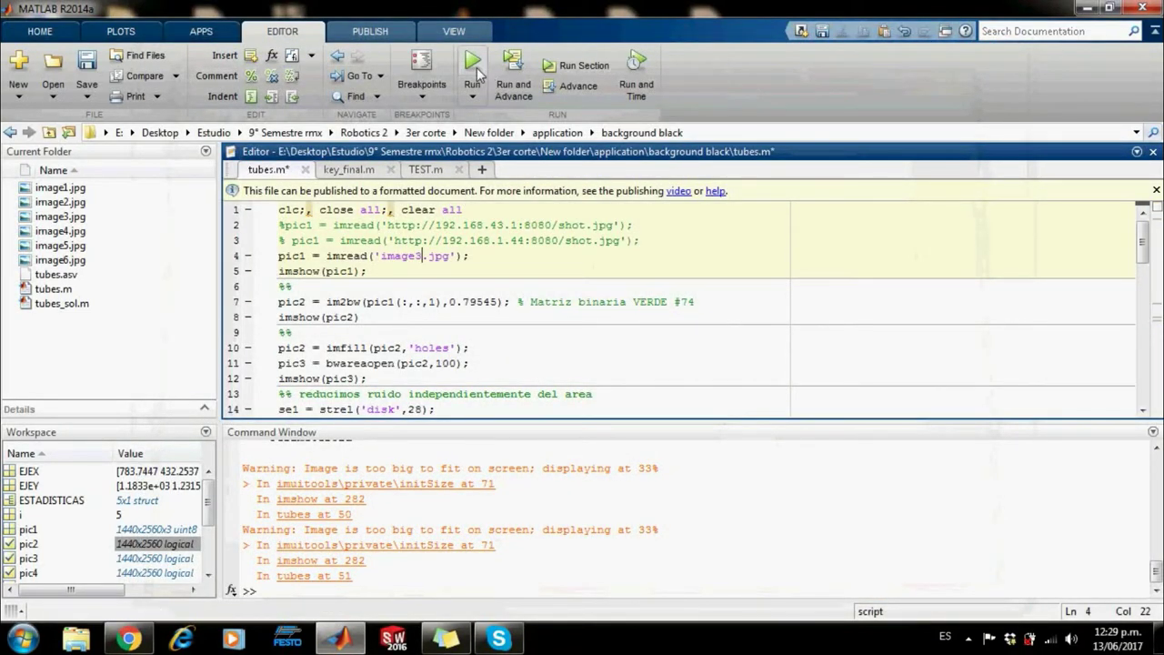
click(475, 67)
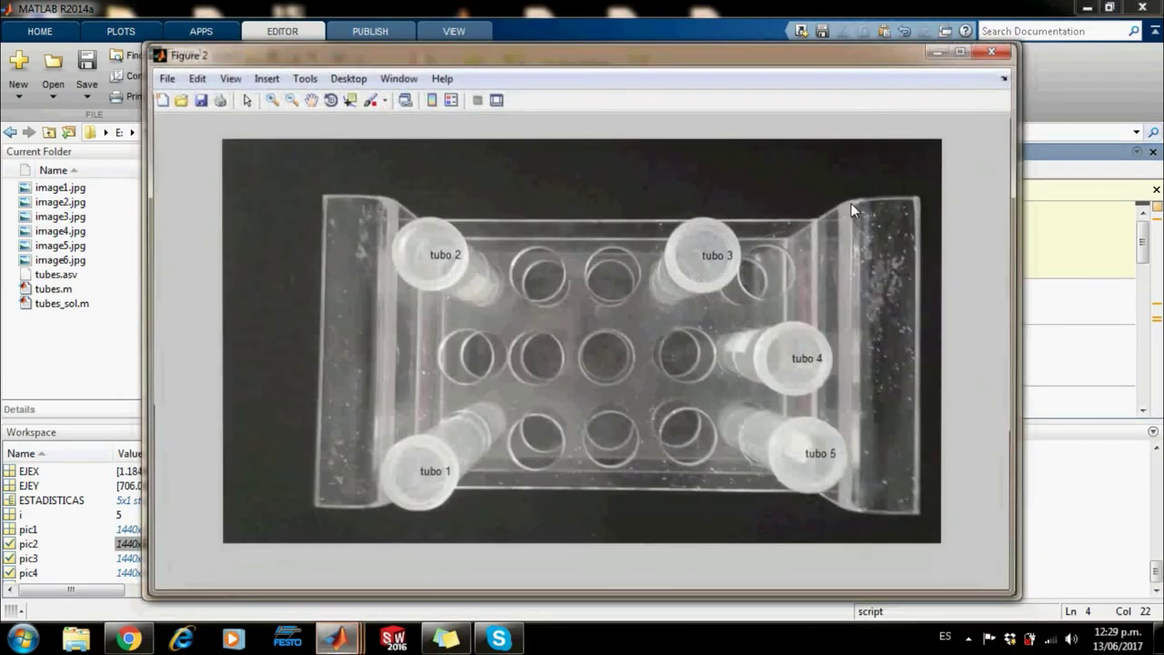
click(989, 52)
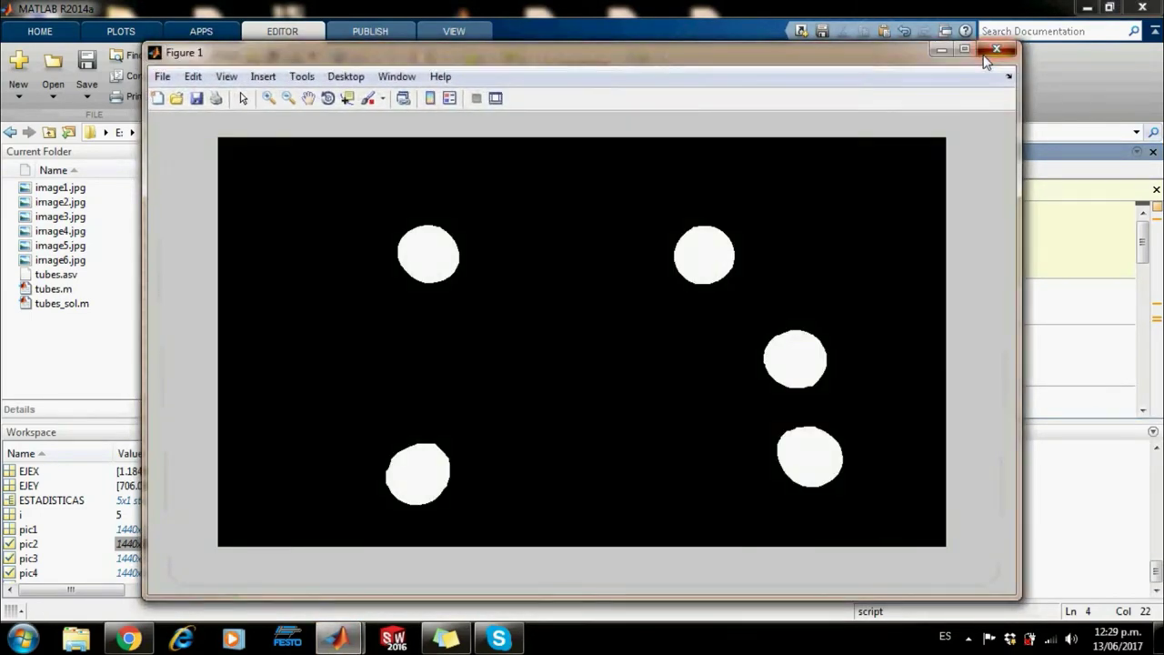
click(985, 55)
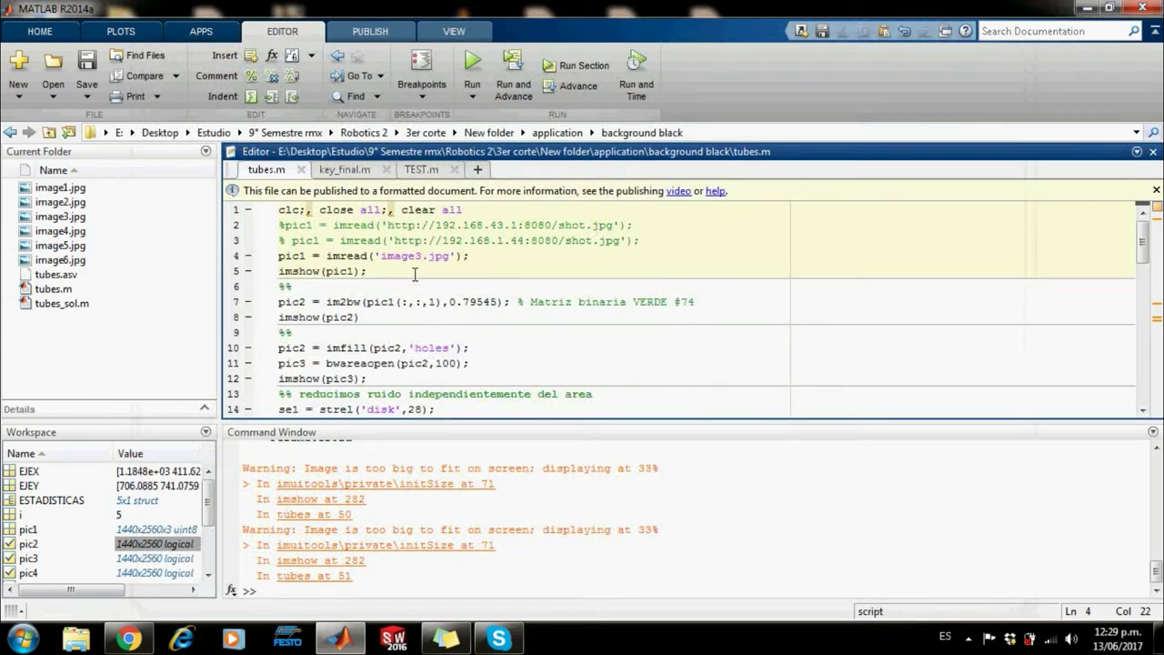
- Run tubes.m on image5 and check the five tube labels
key(BackSpace)
text(5)
click(473, 62)
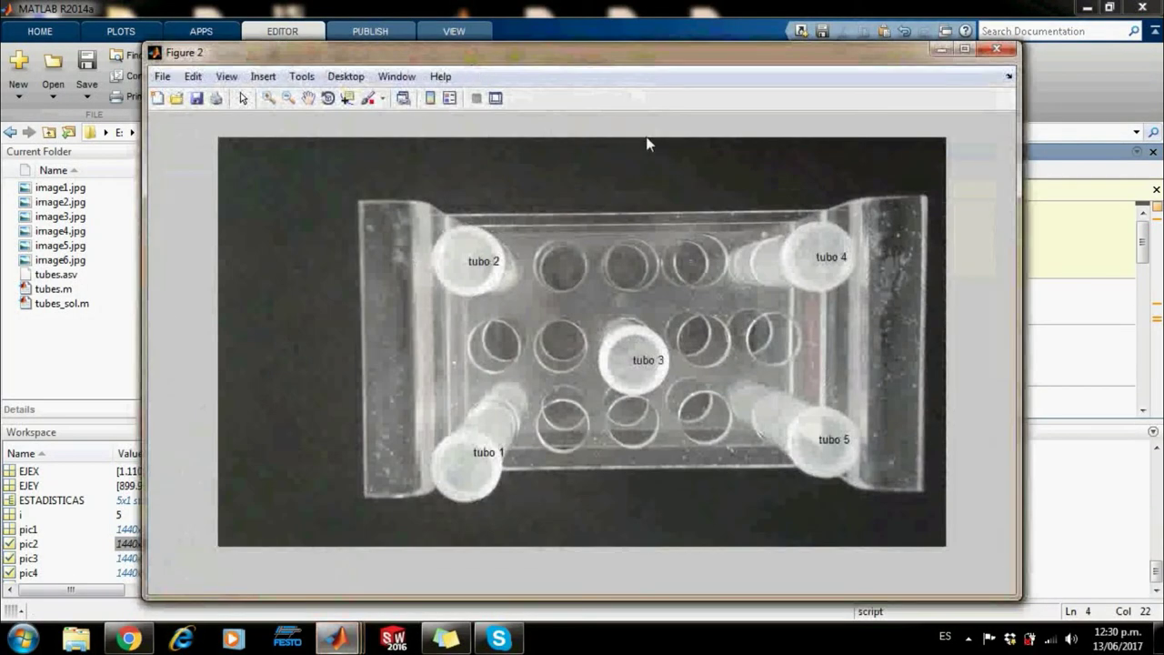
click(996, 48)
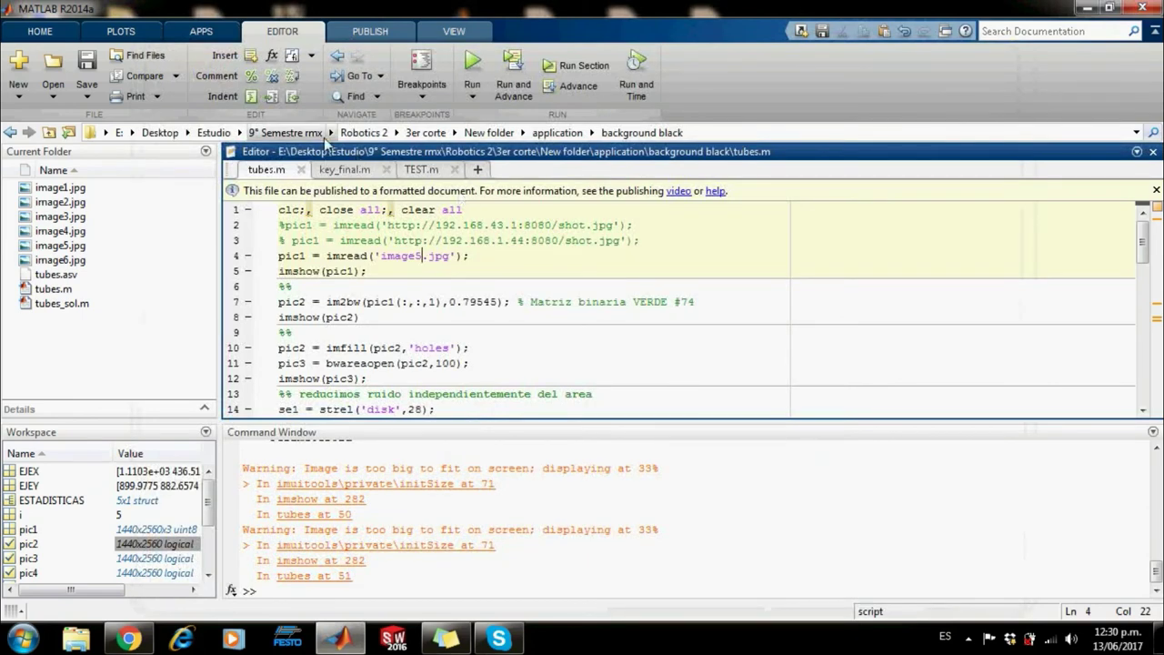
click(344, 171)
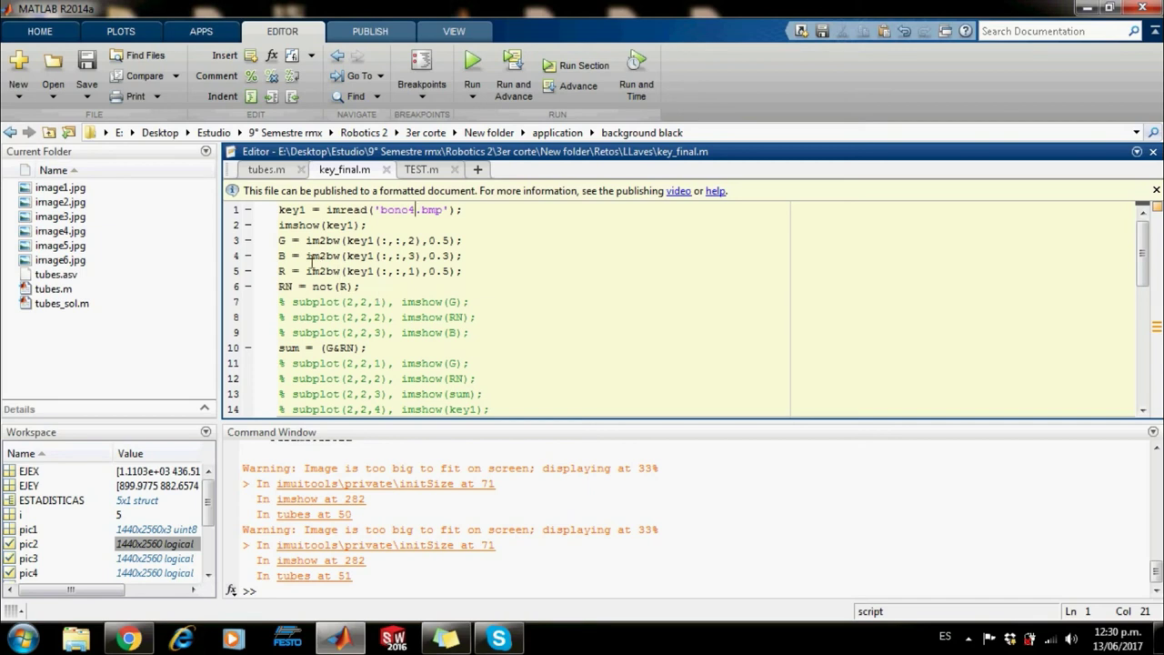
- Select key_final.m's im2bw threshold lines 3–5 for the green, blue and red channels
drag(280, 240, 525, 273)
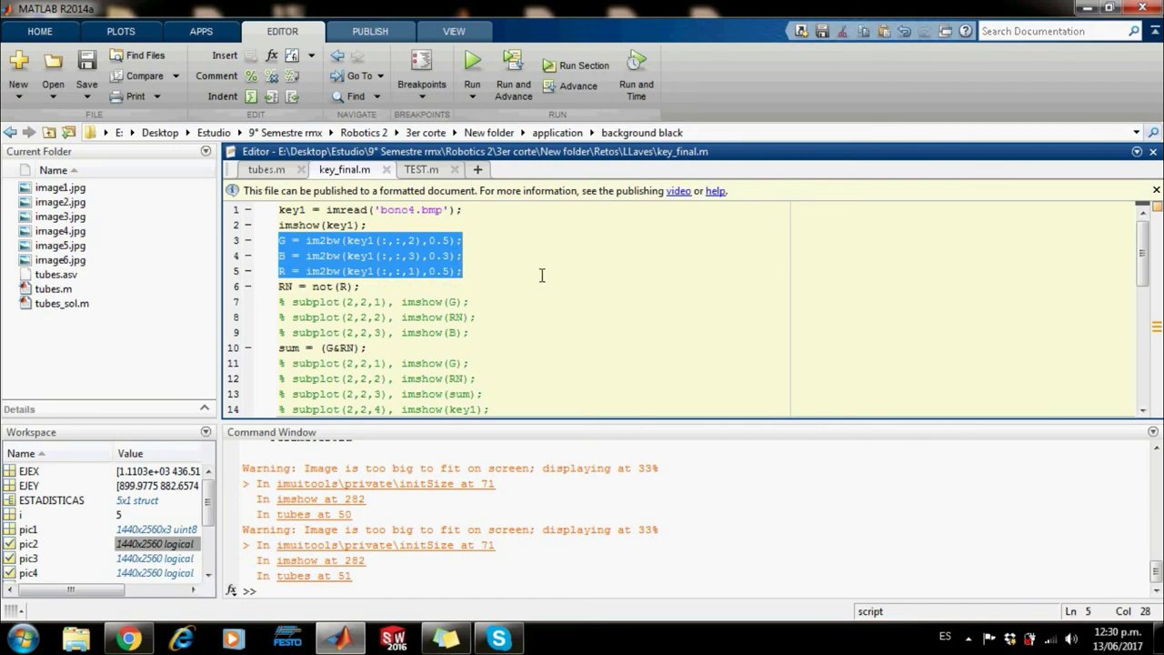